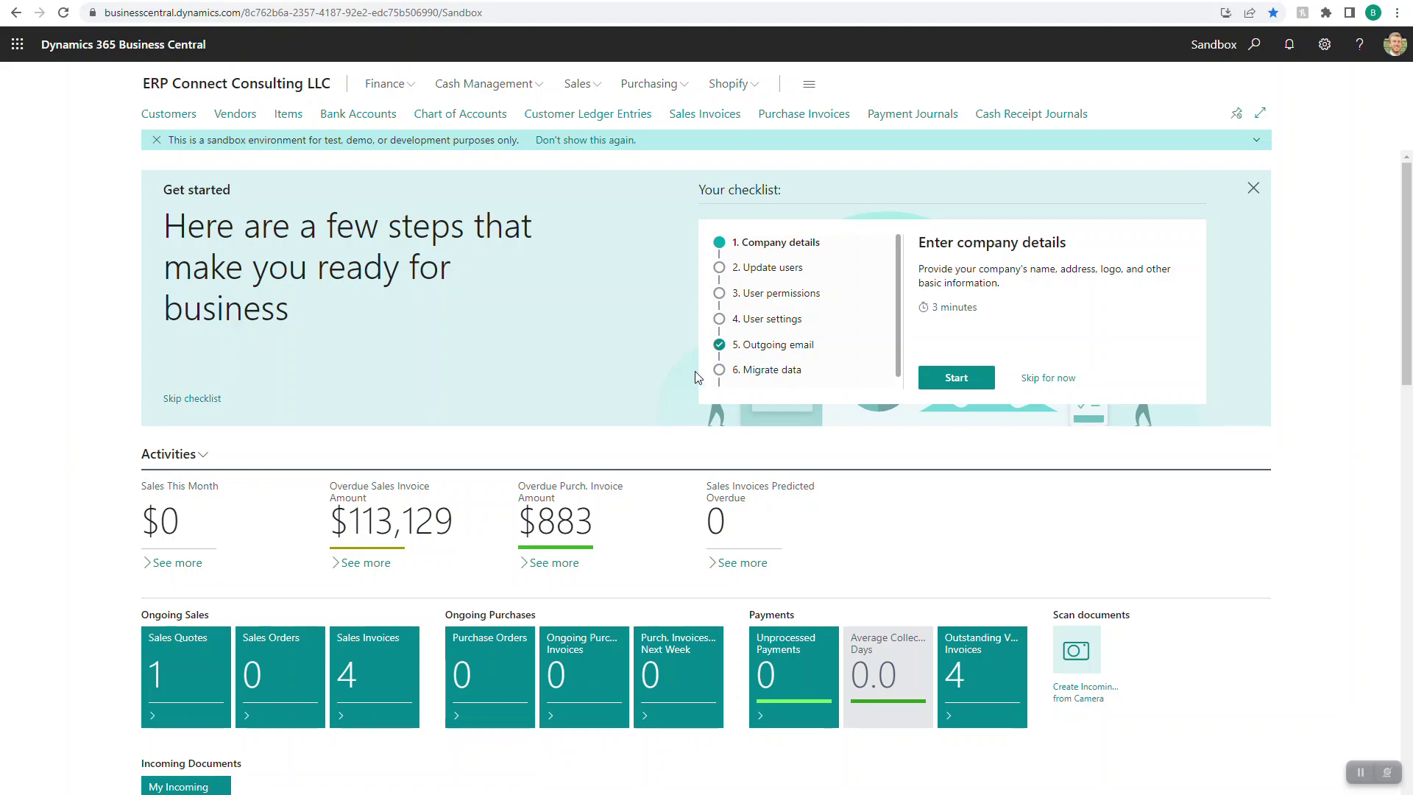
# - Search for 'advanced document nu' and open the Advanced Document Numbering Setup (ADN) page
pyautogui.click(1252, 45)
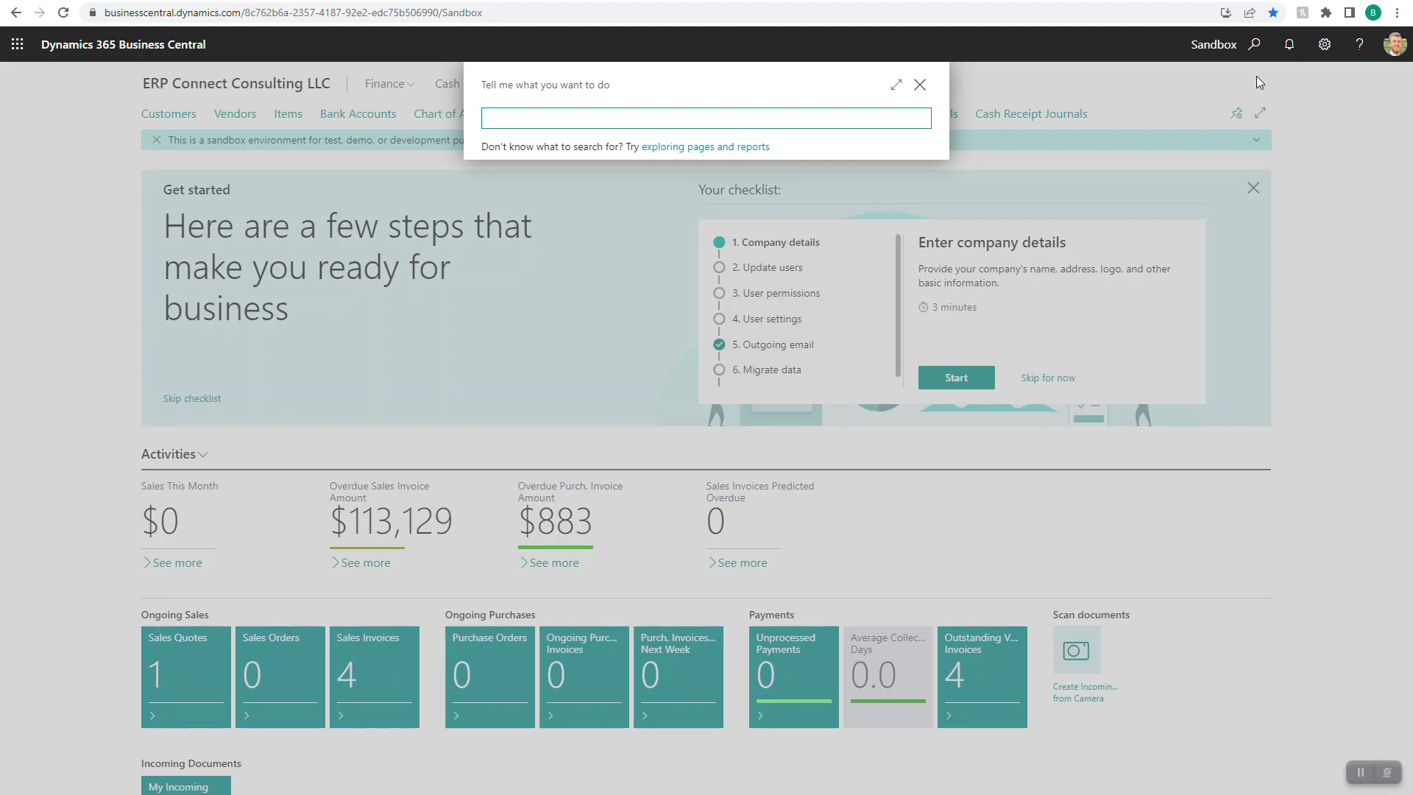
pyautogui.write('advanced doc')
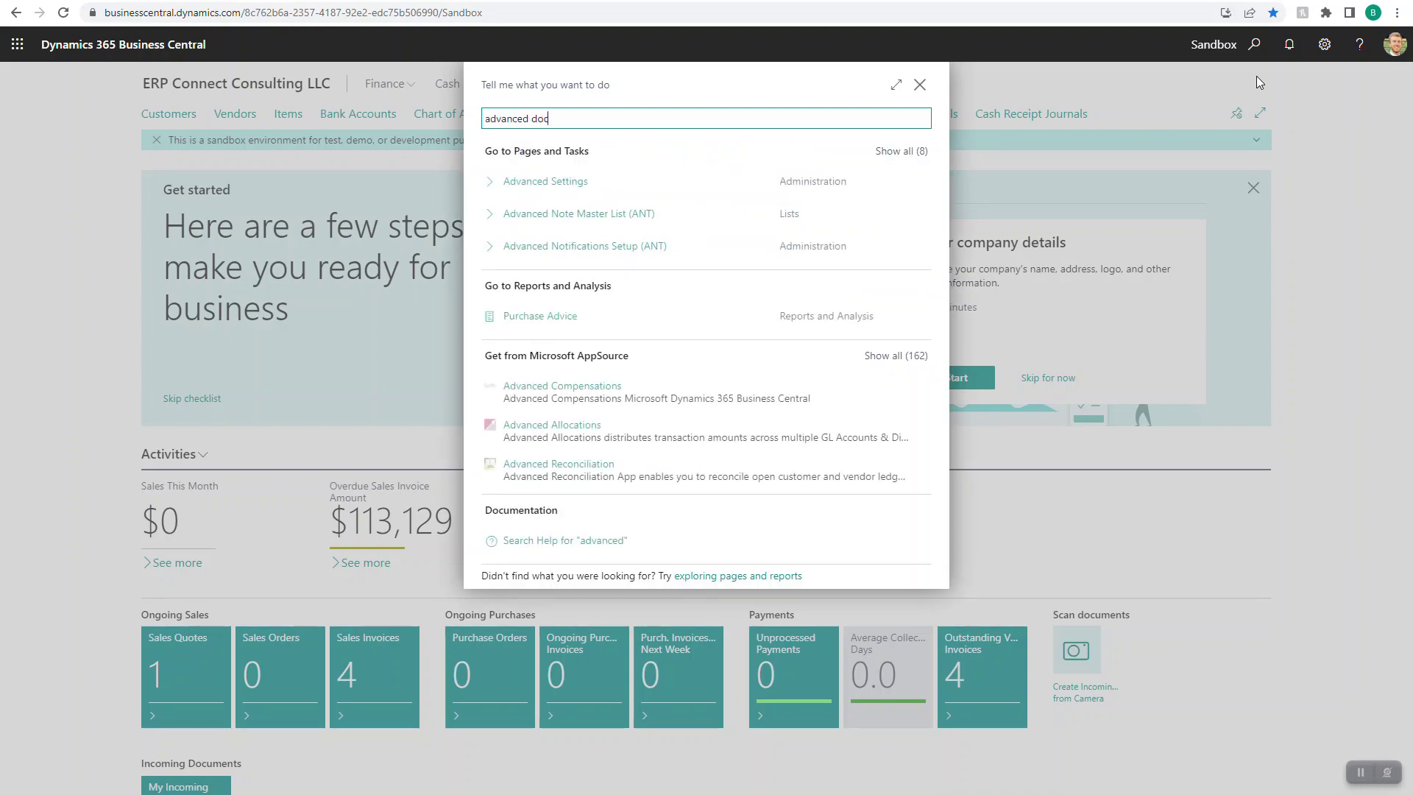
pyautogui.write('ument nu')
pyautogui.press('Down')
pyautogui.press('Down')
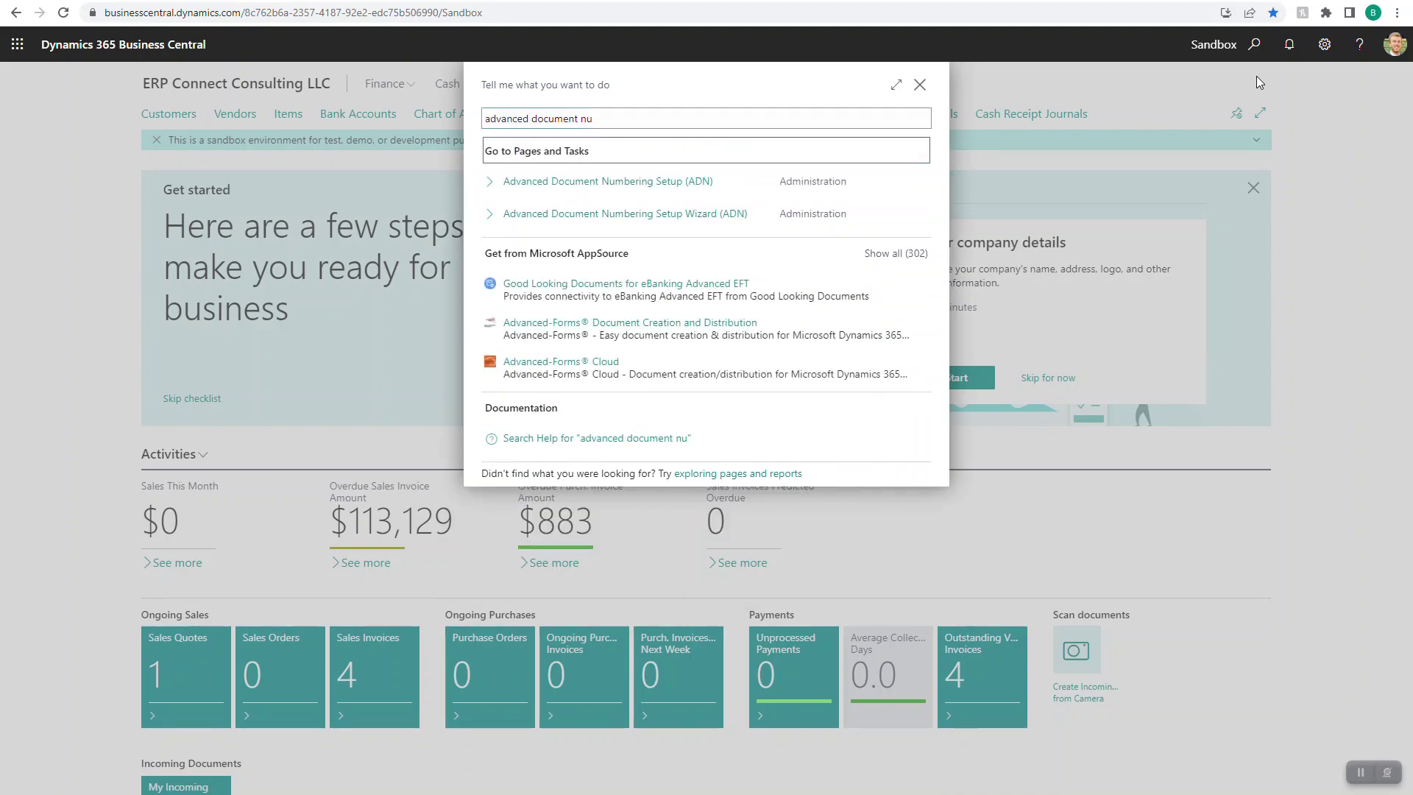
pyautogui.press('Return')
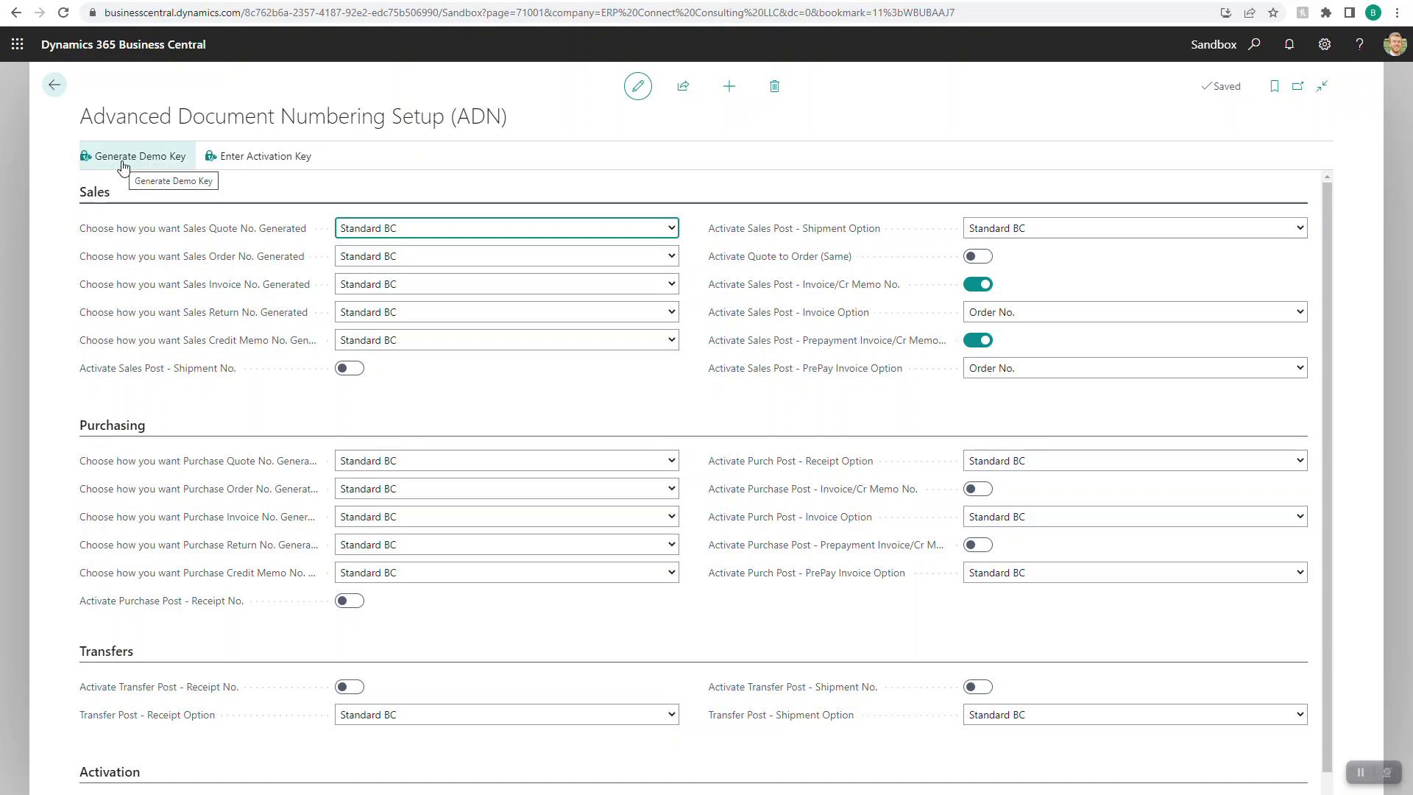
pyautogui.scroll(-1, 317, 368)
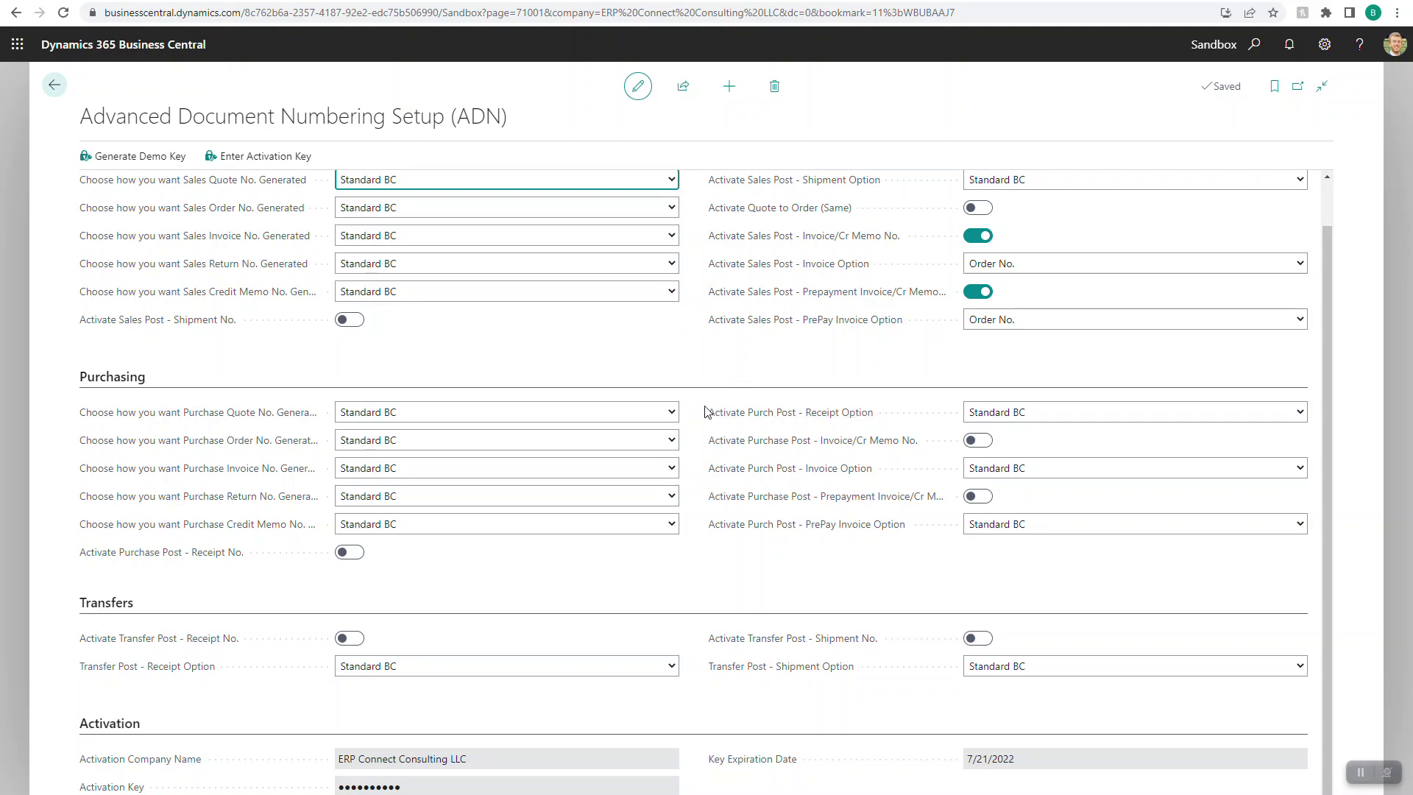
pyautogui.scroll(1, 707, 408)
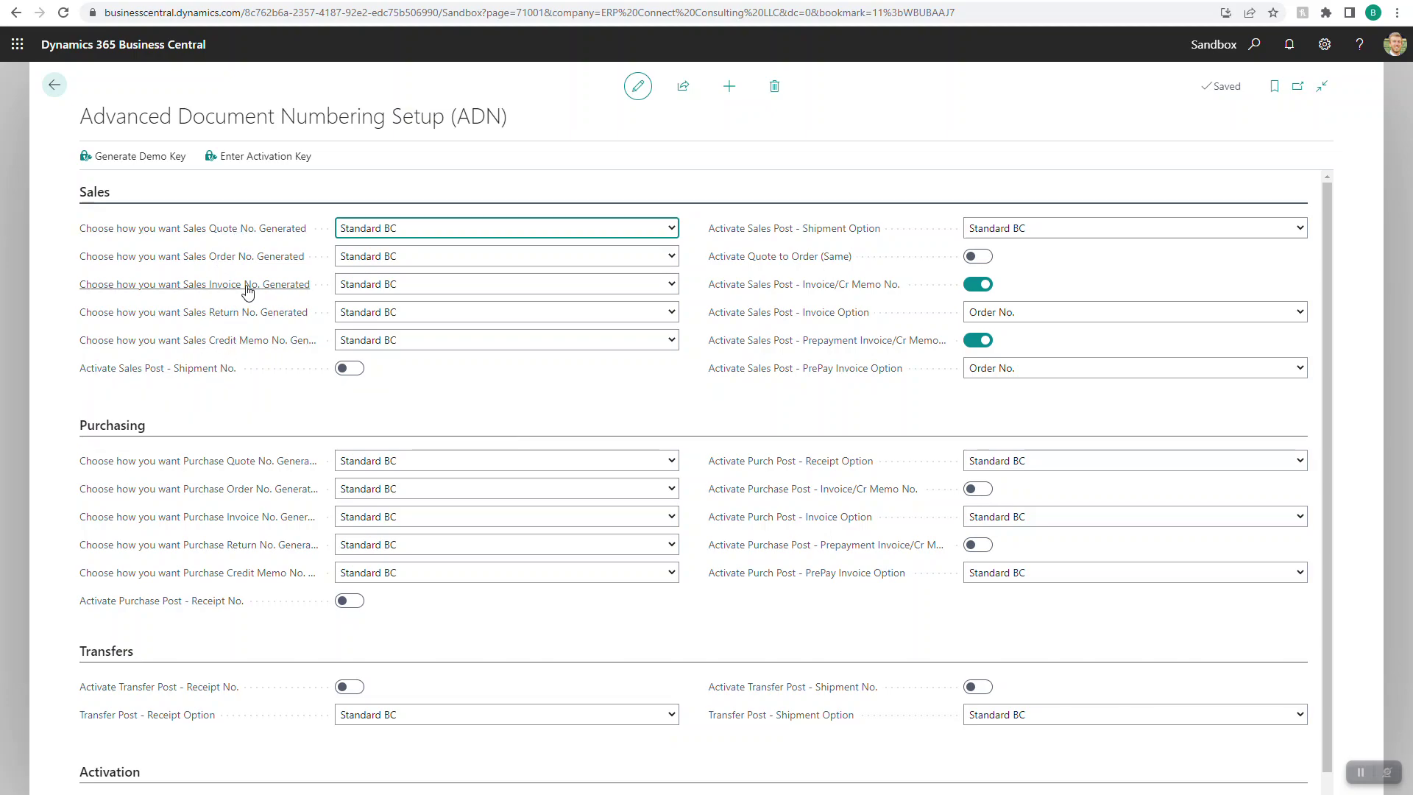
pyautogui.moveTo(253, 284)
pyautogui.click(479, 236)
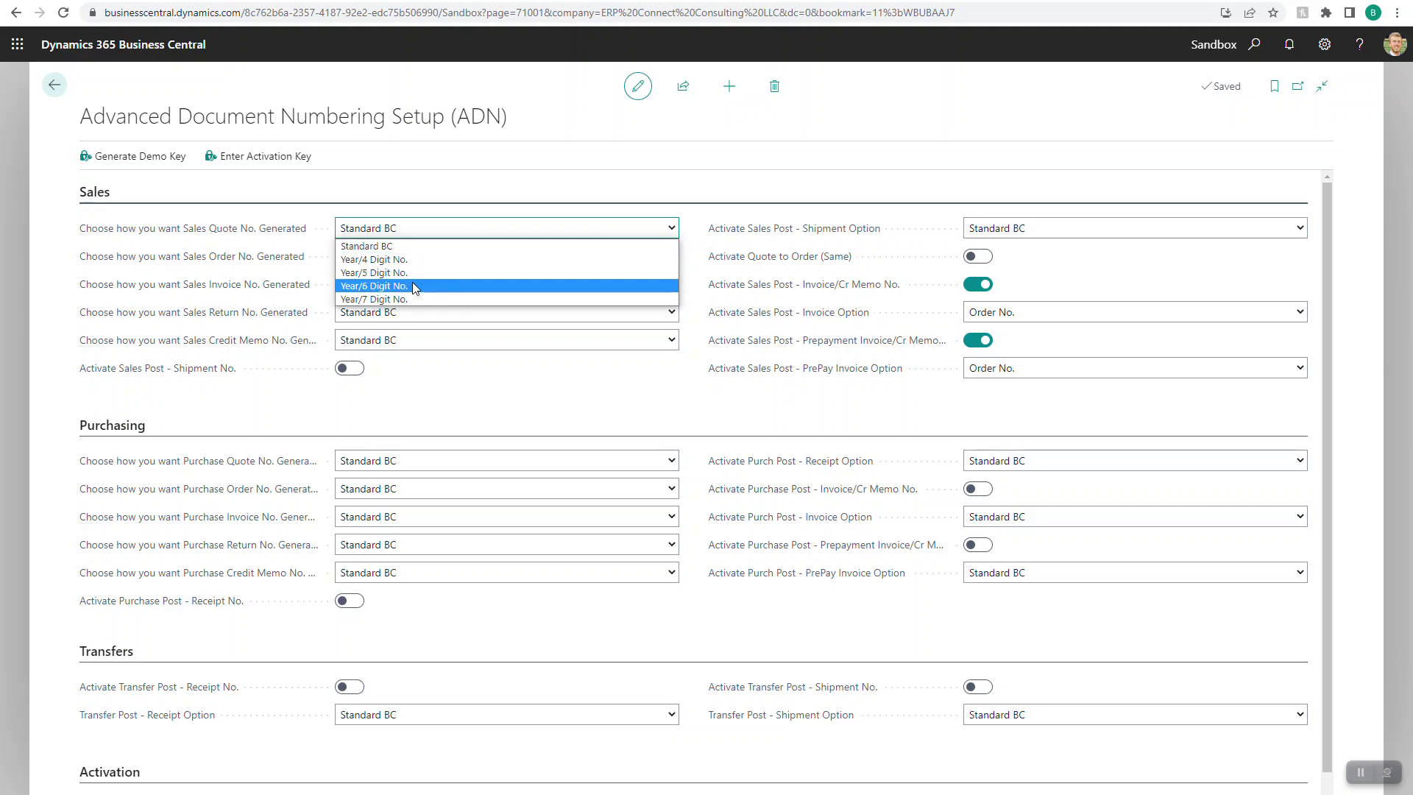
pyautogui.click(444, 224)
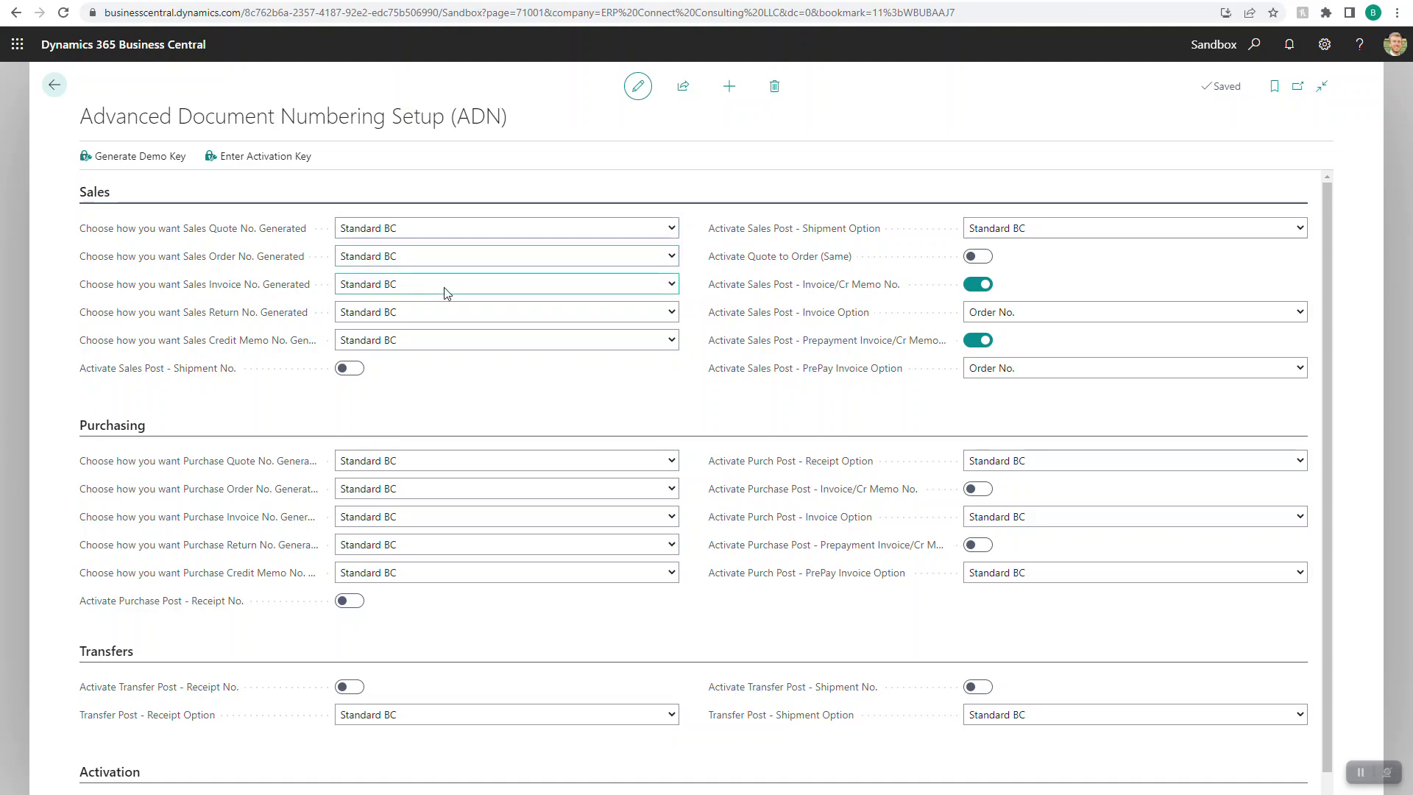
pyautogui.click(443, 255)
pyautogui.click(431, 276)
pyautogui.click(427, 284)
pyautogui.click(421, 288)
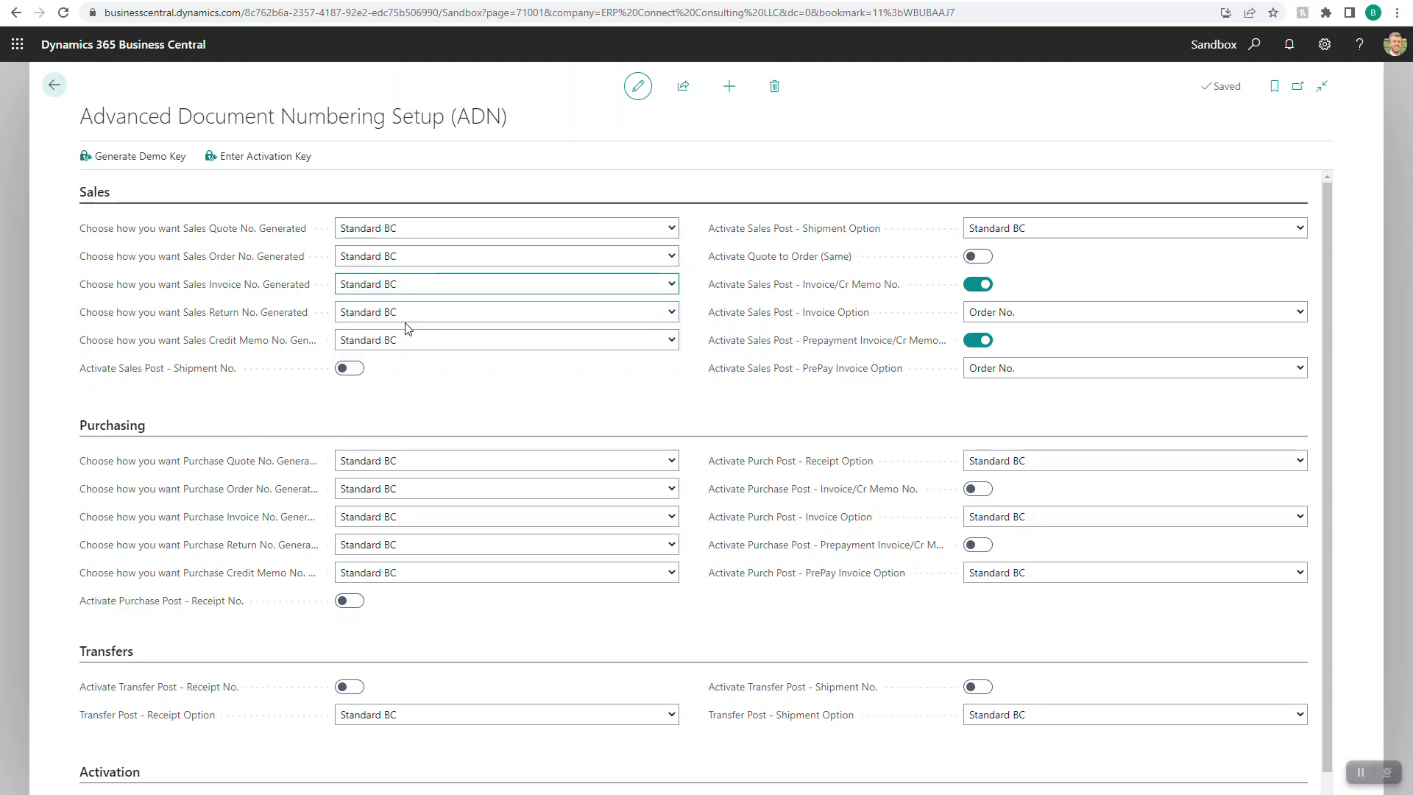
pyautogui.click(405, 315)
pyautogui.click(404, 319)
pyautogui.click(392, 346)
pyautogui.click(392, 344)
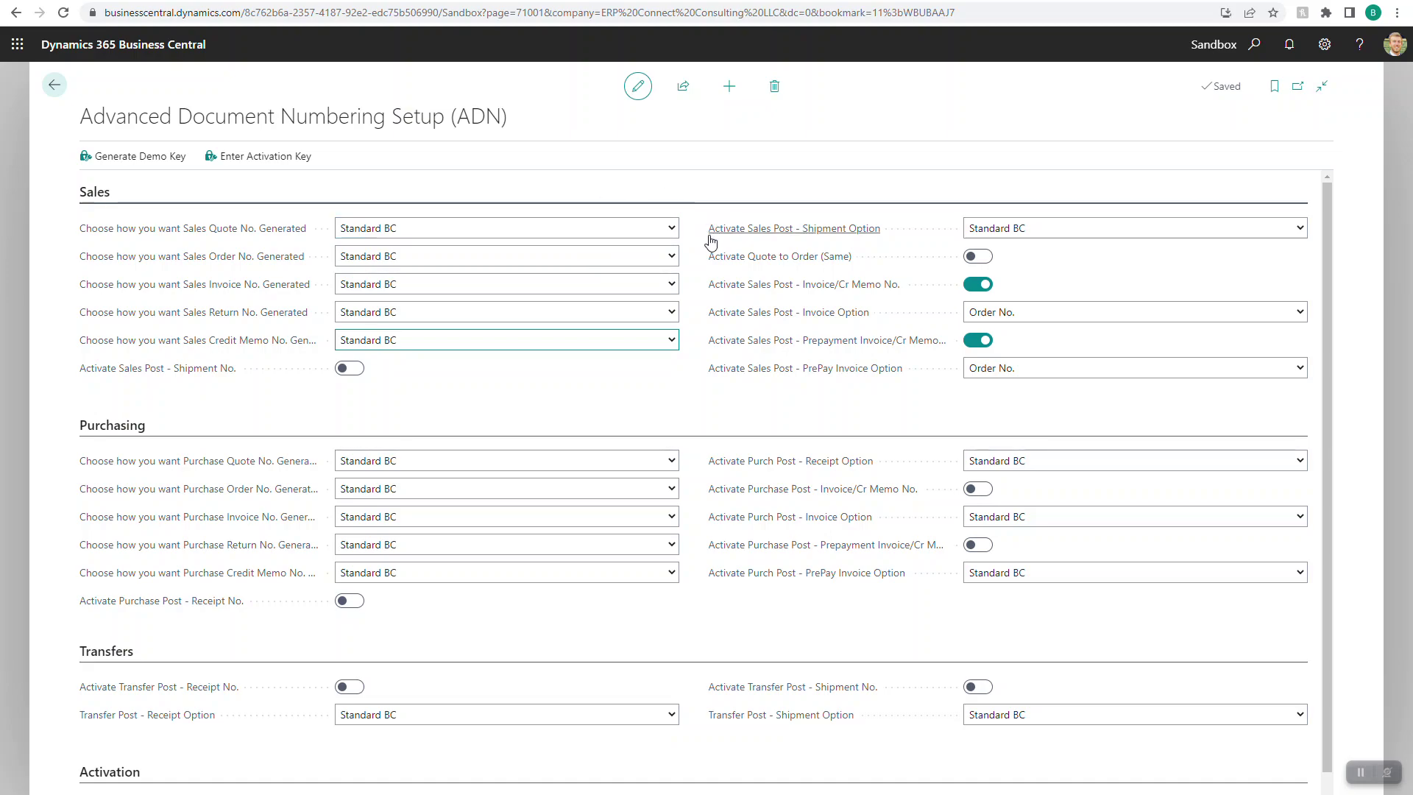
pyautogui.click(638, 232)
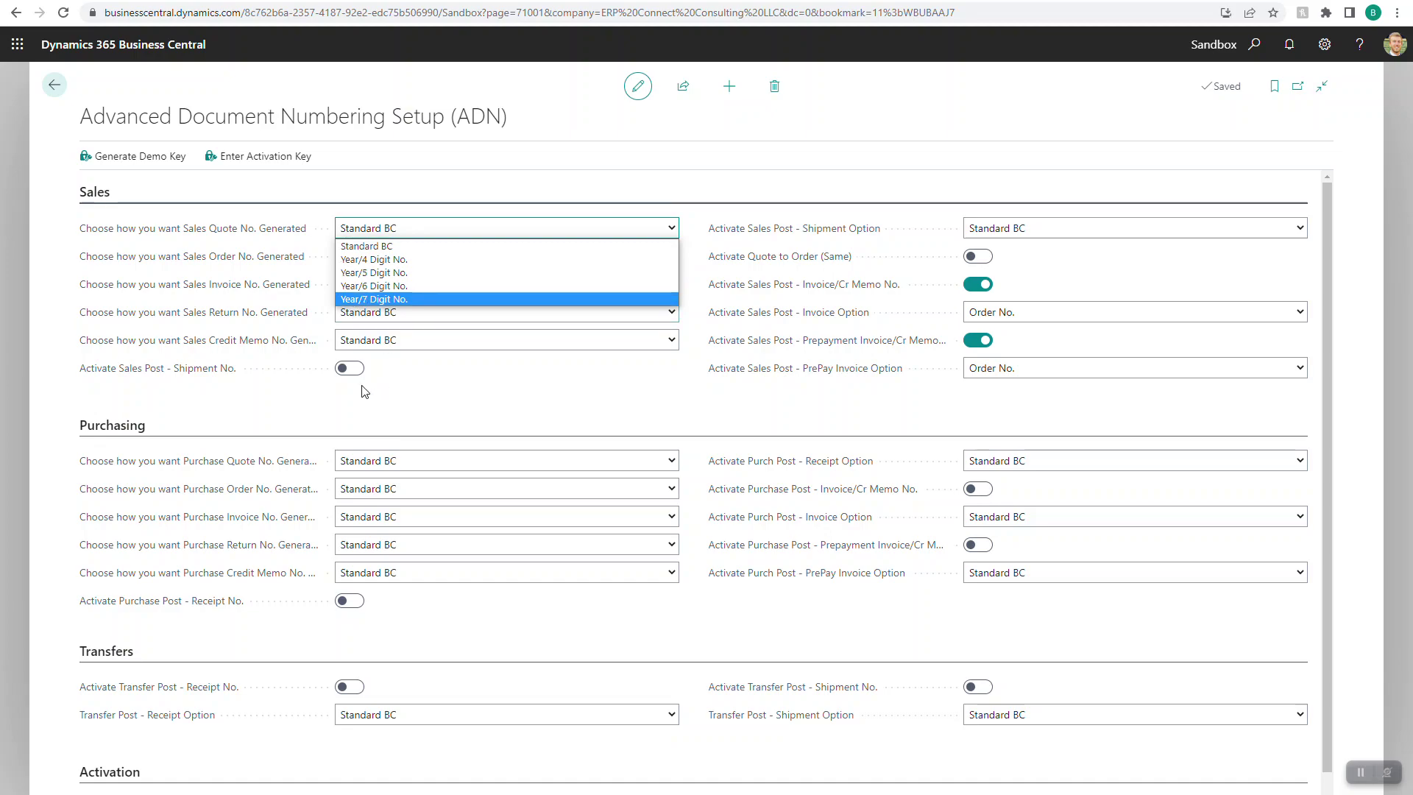
pyautogui.click(354, 404)
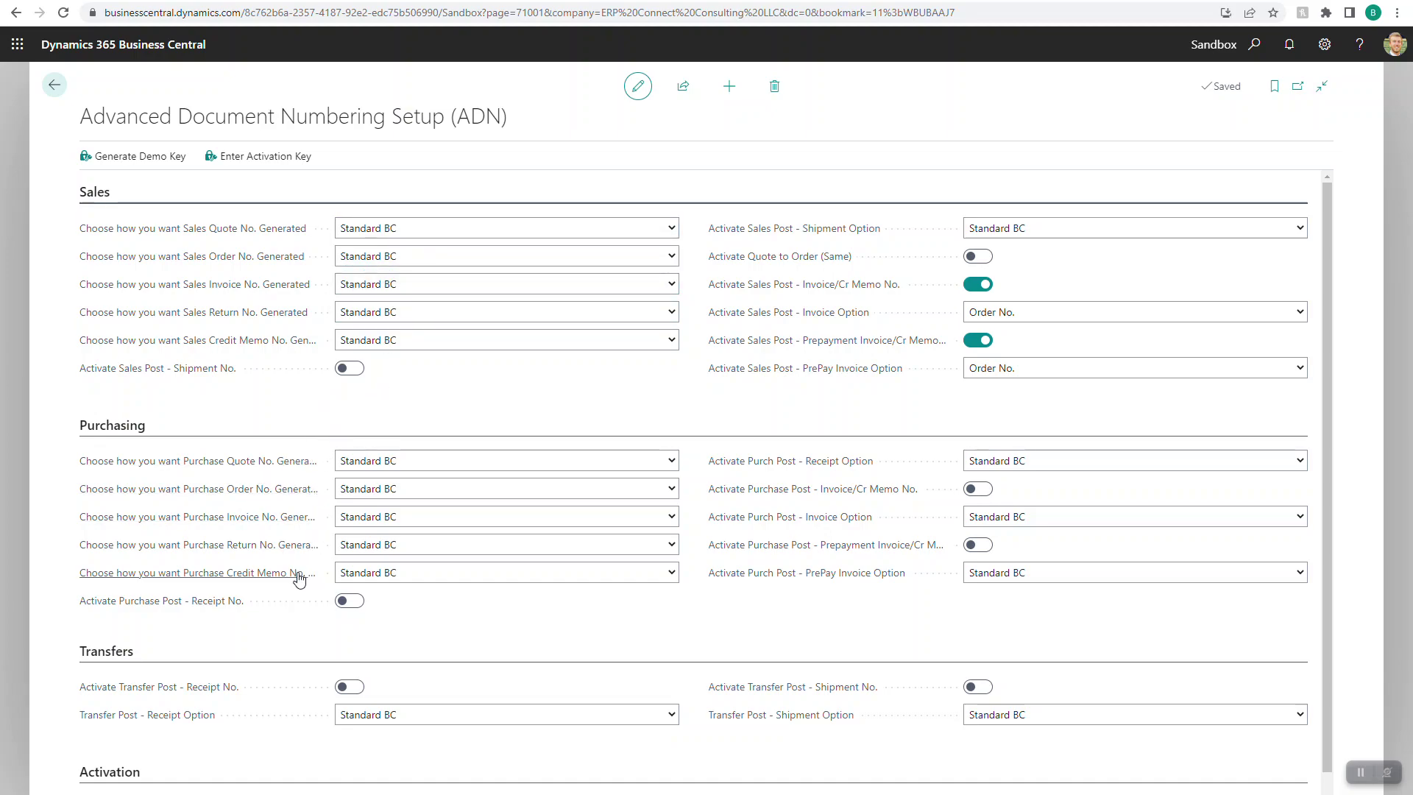
pyautogui.click(376, 462)
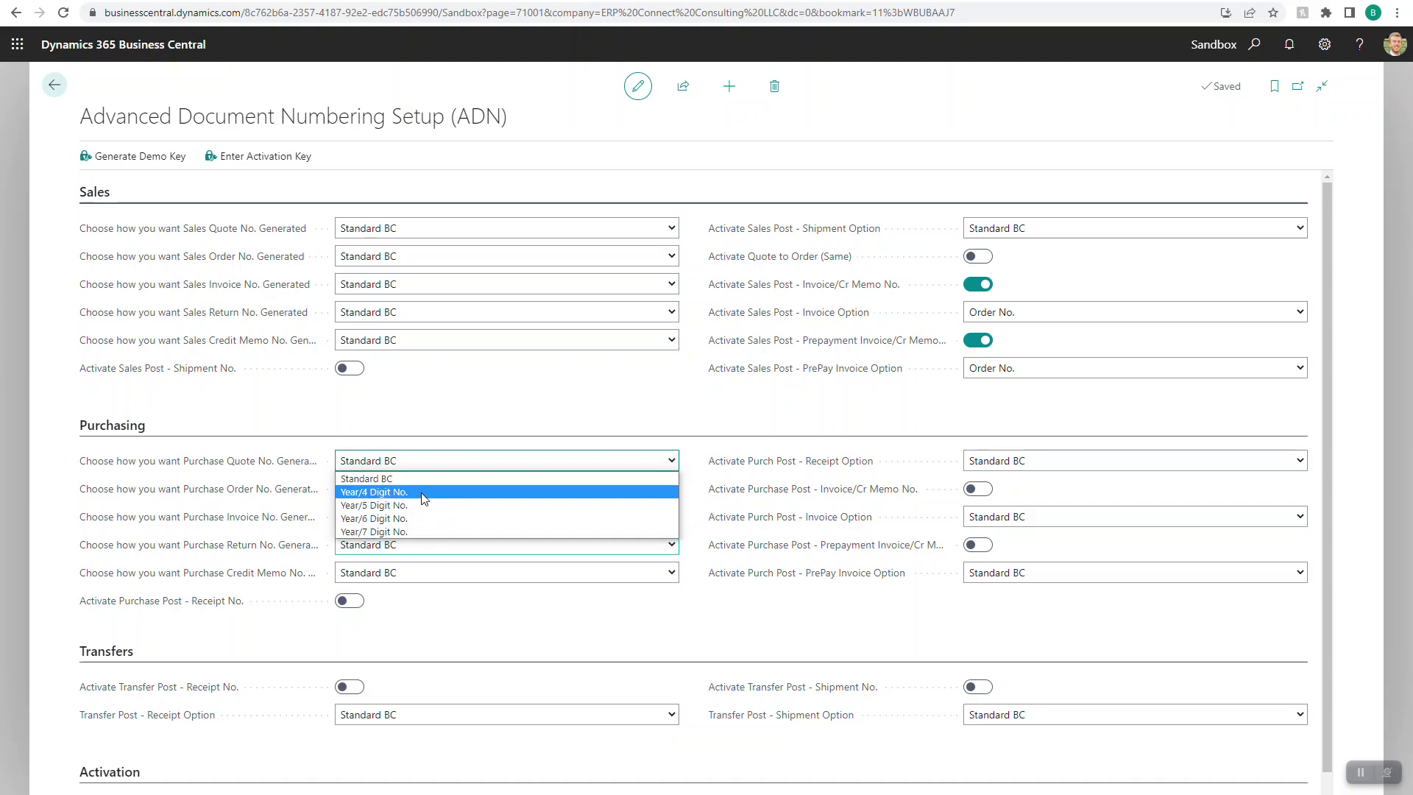
pyautogui.click(448, 410)
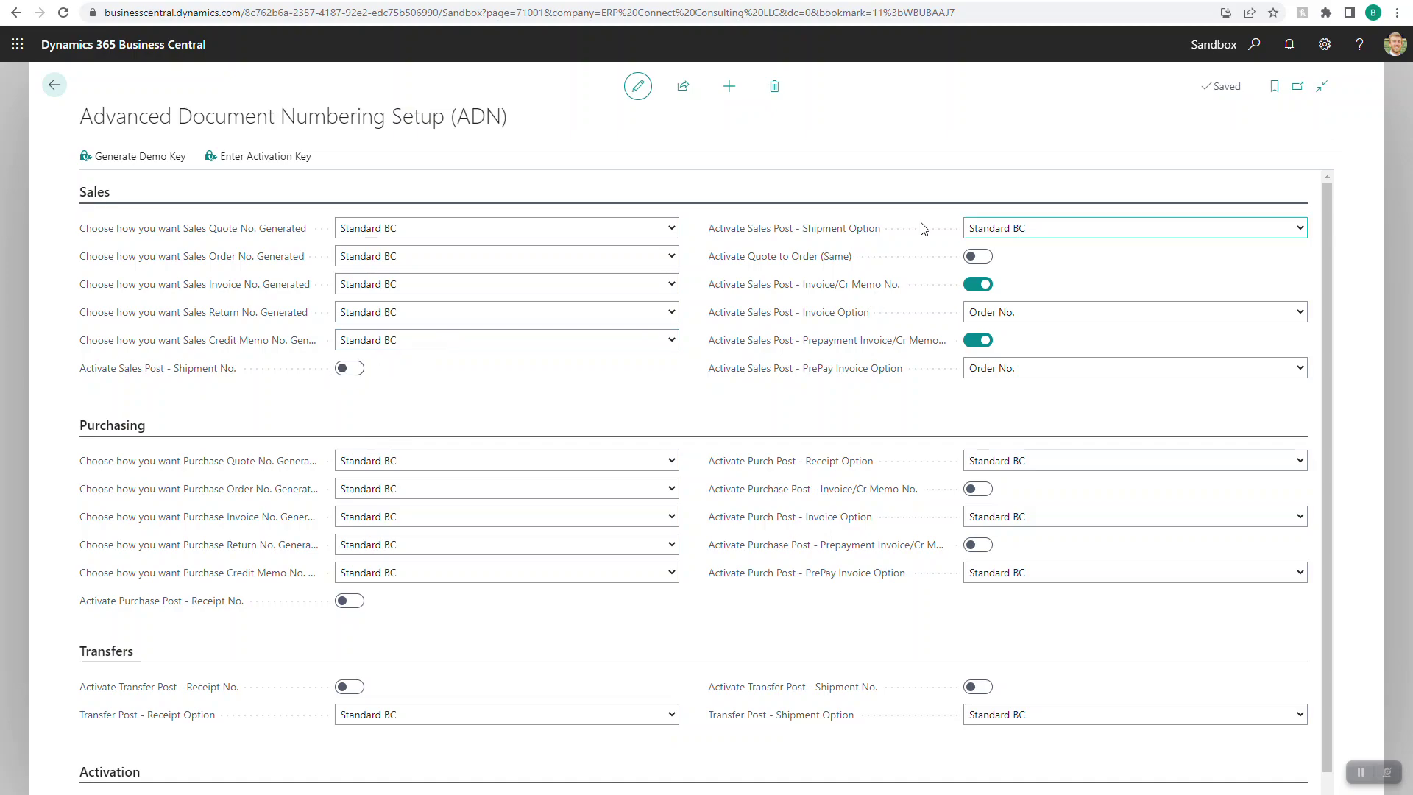
# - Switch on Activate Sales Post - Shipment No. and review its Shipment Option choices
pyautogui.click(350, 369)
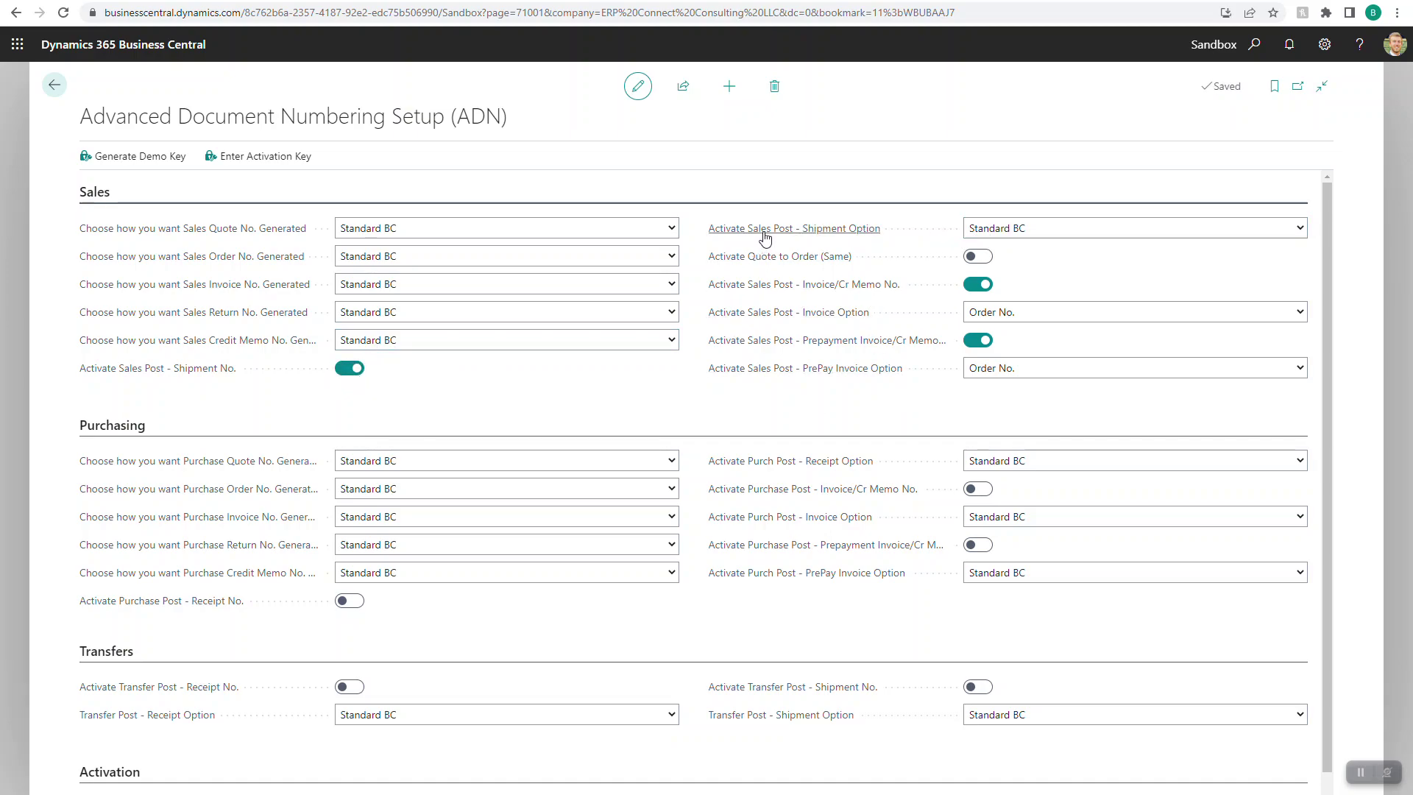
pyautogui.click(1049, 230)
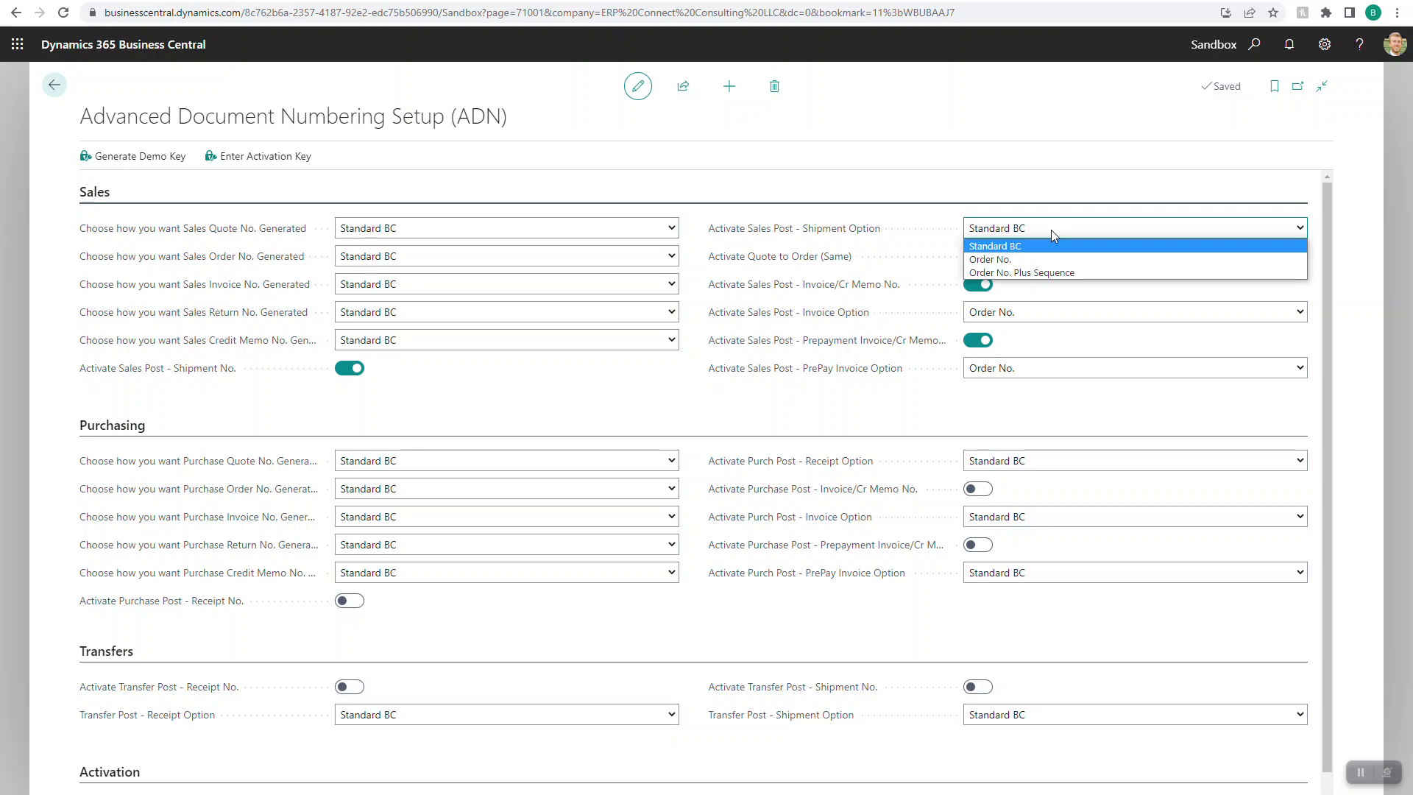
pyautogui.click(967, 174)
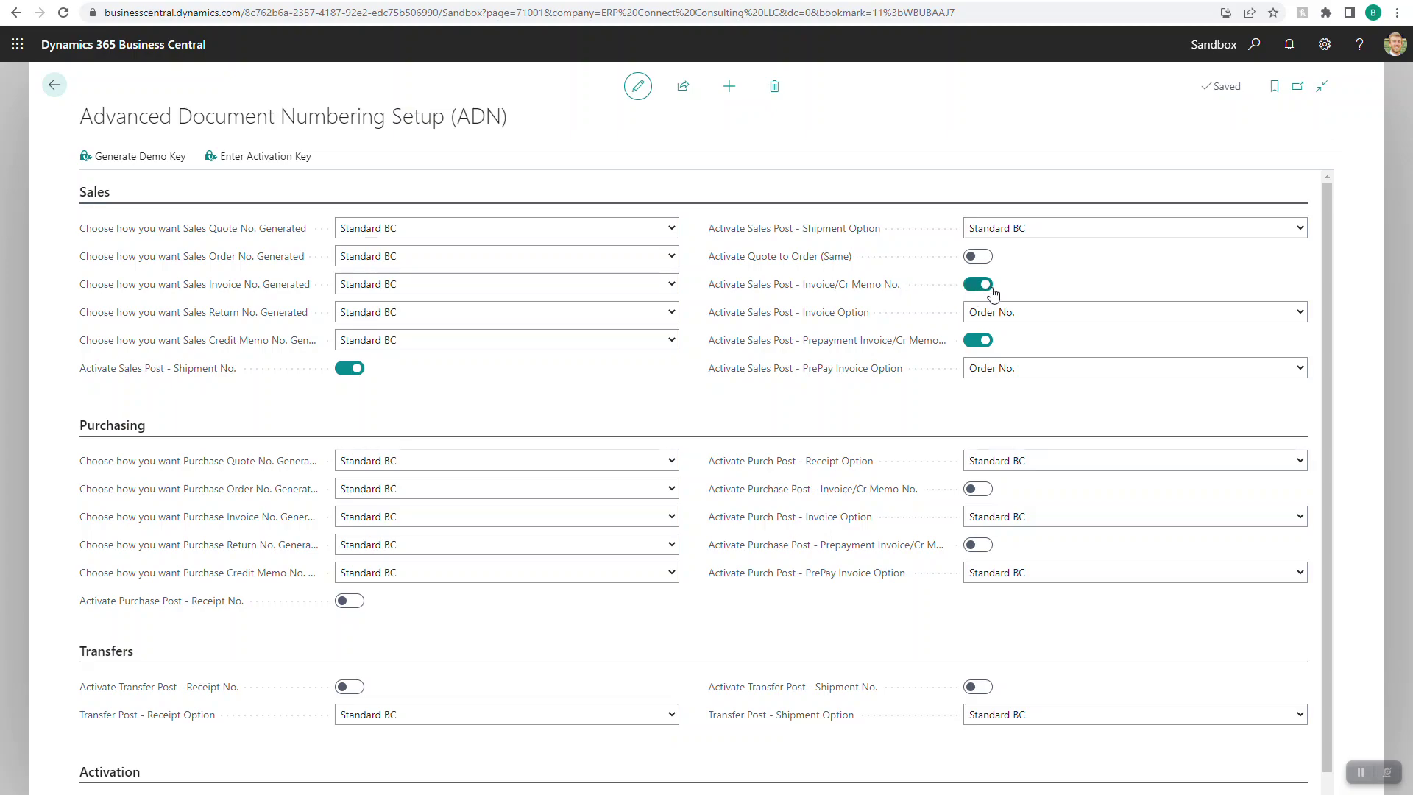
pyautogui.click(1016, 314)
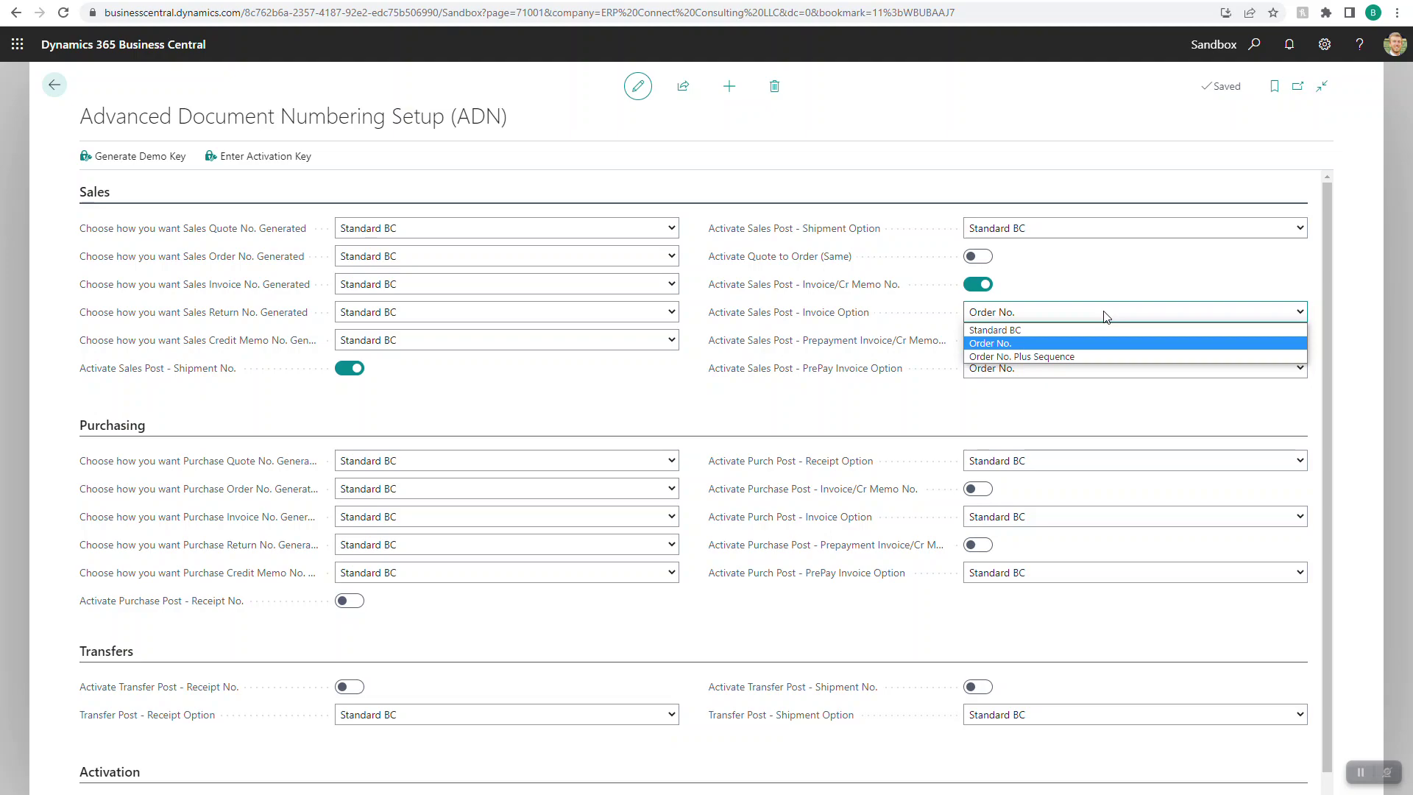
pyautogui.click(981, 400)
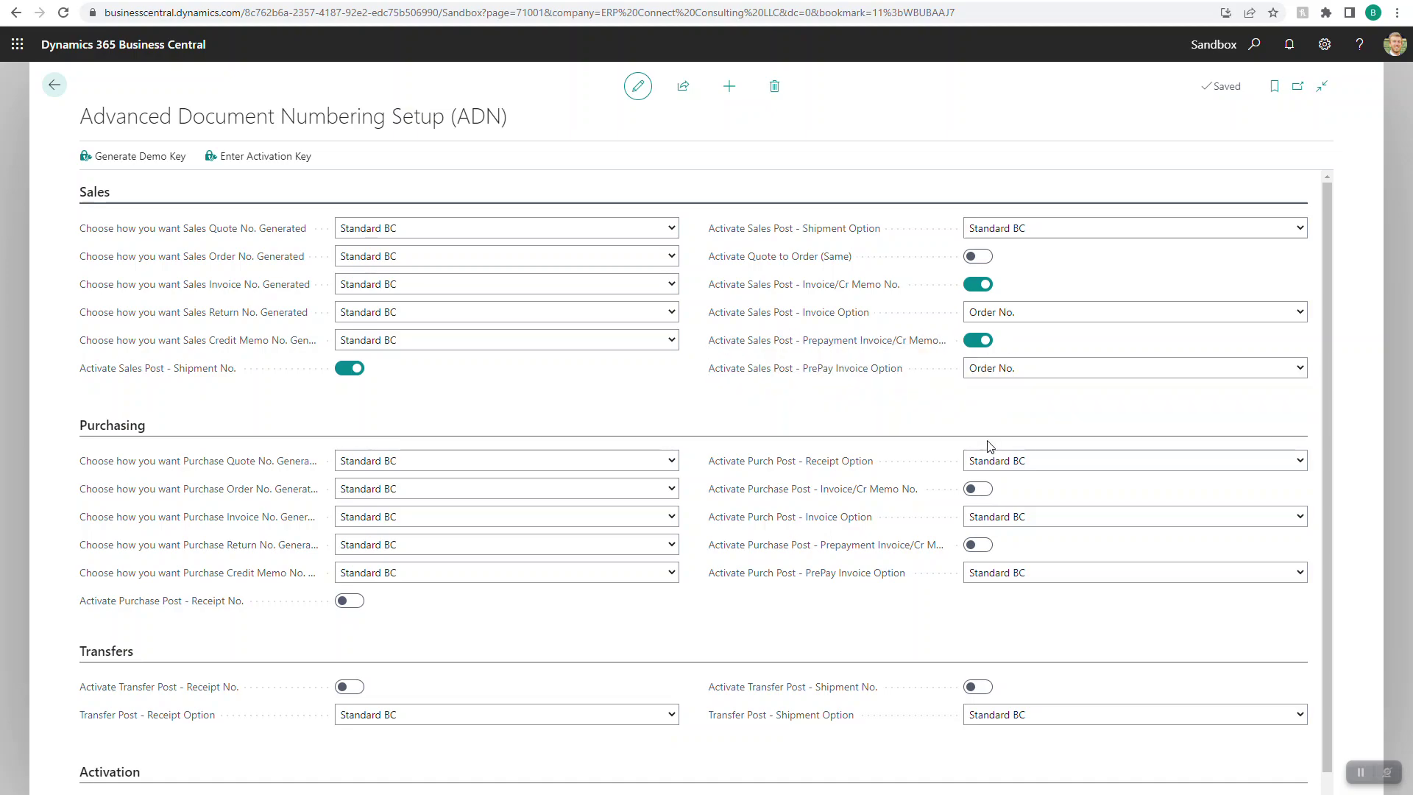
pyautogui.click(1026, 372)
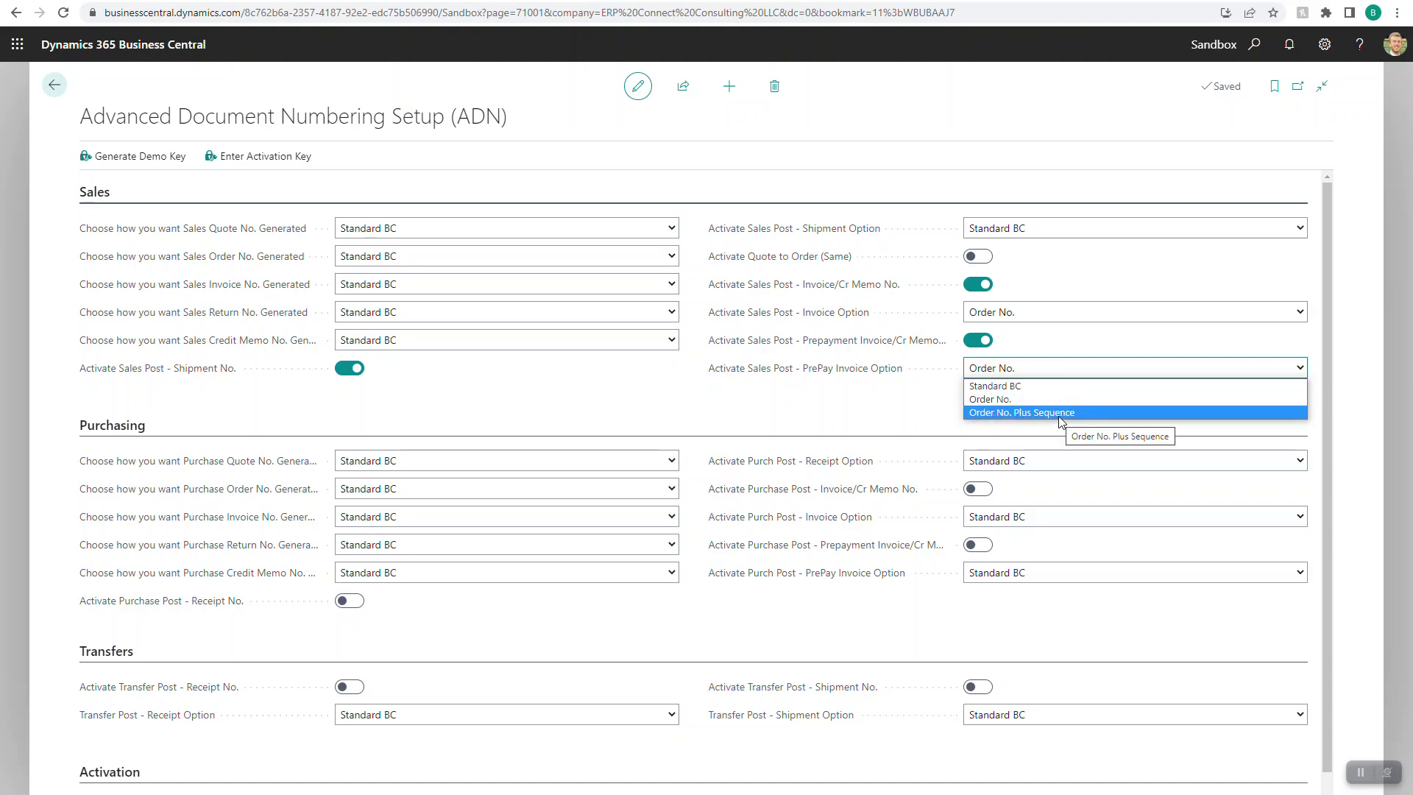
pyautogui.click(894, 404)
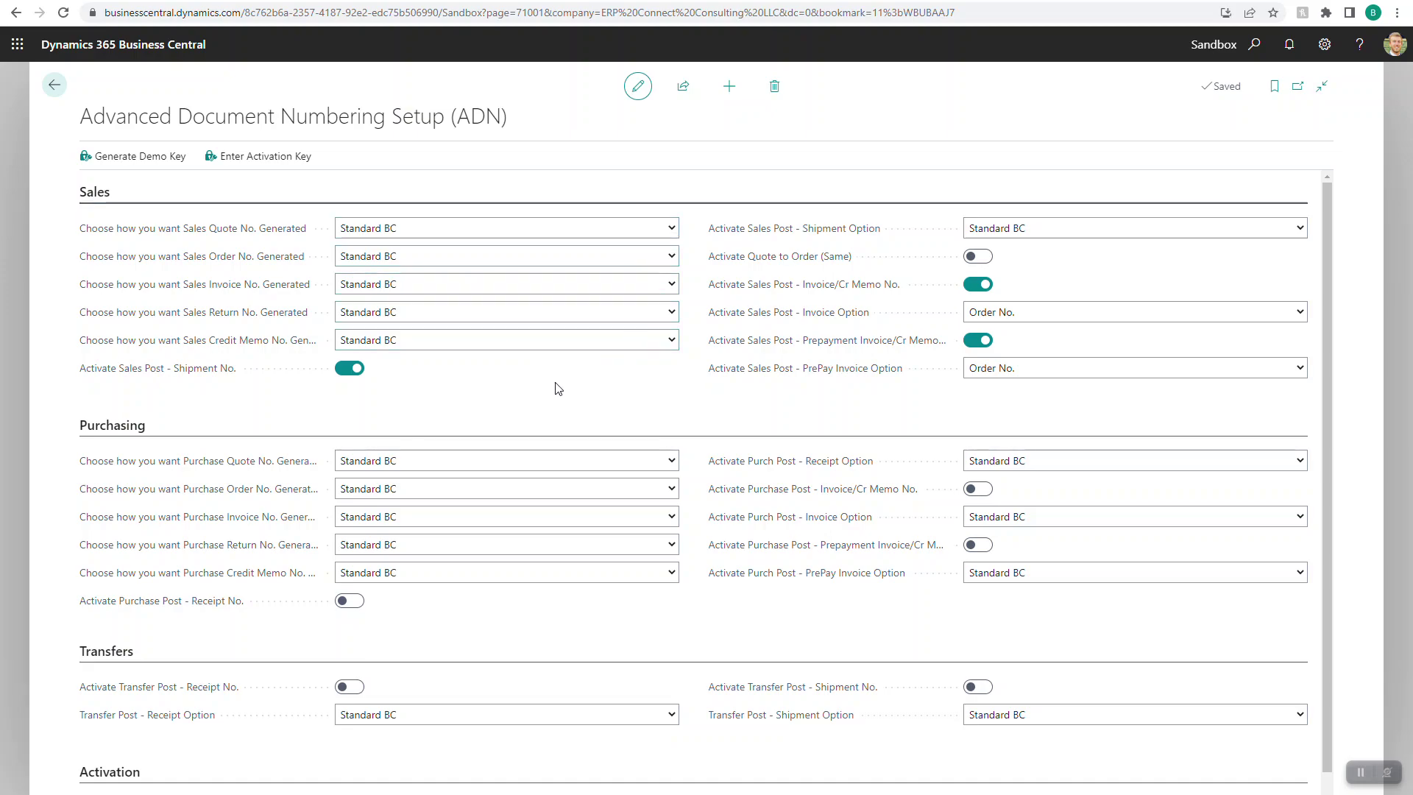
pyautogui.click(489, 229)
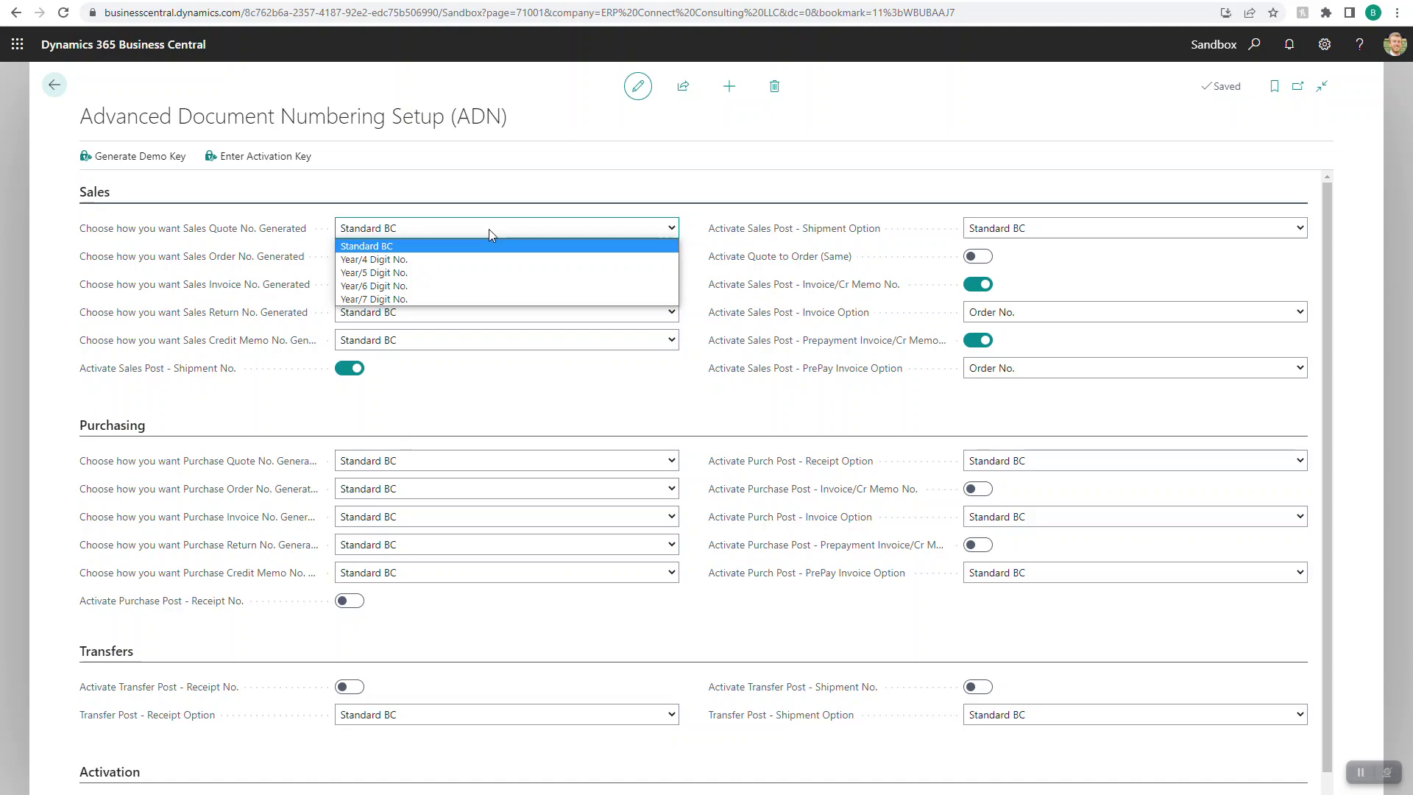
pyautogui.click(489, 229)
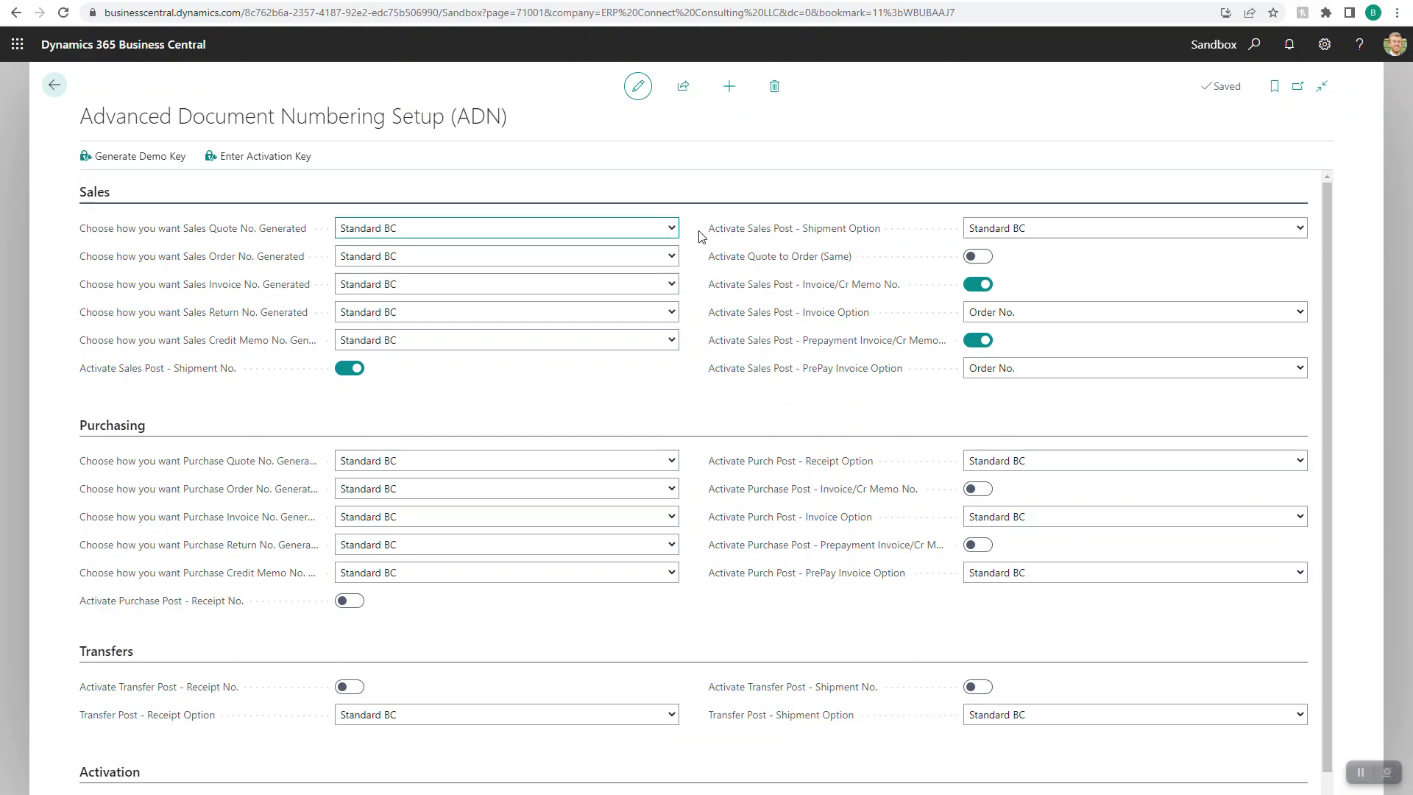
# - Collapse Sales and switch on Activate Purchase Post - Receipt No., keeping Standard BC
pyautogui.click(101, 193)
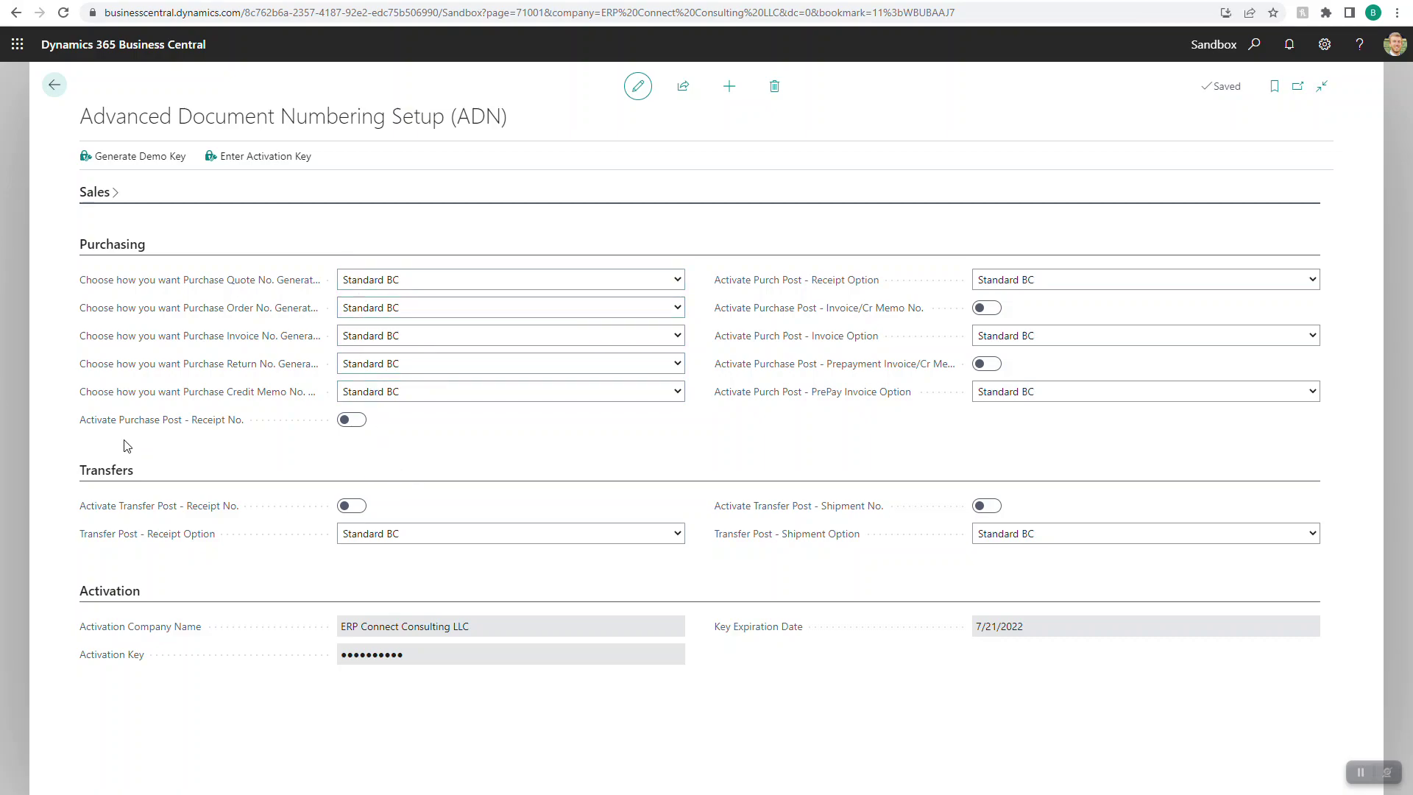
pyautogui.click(350, 422)
pyautogui.click(1089, 281)
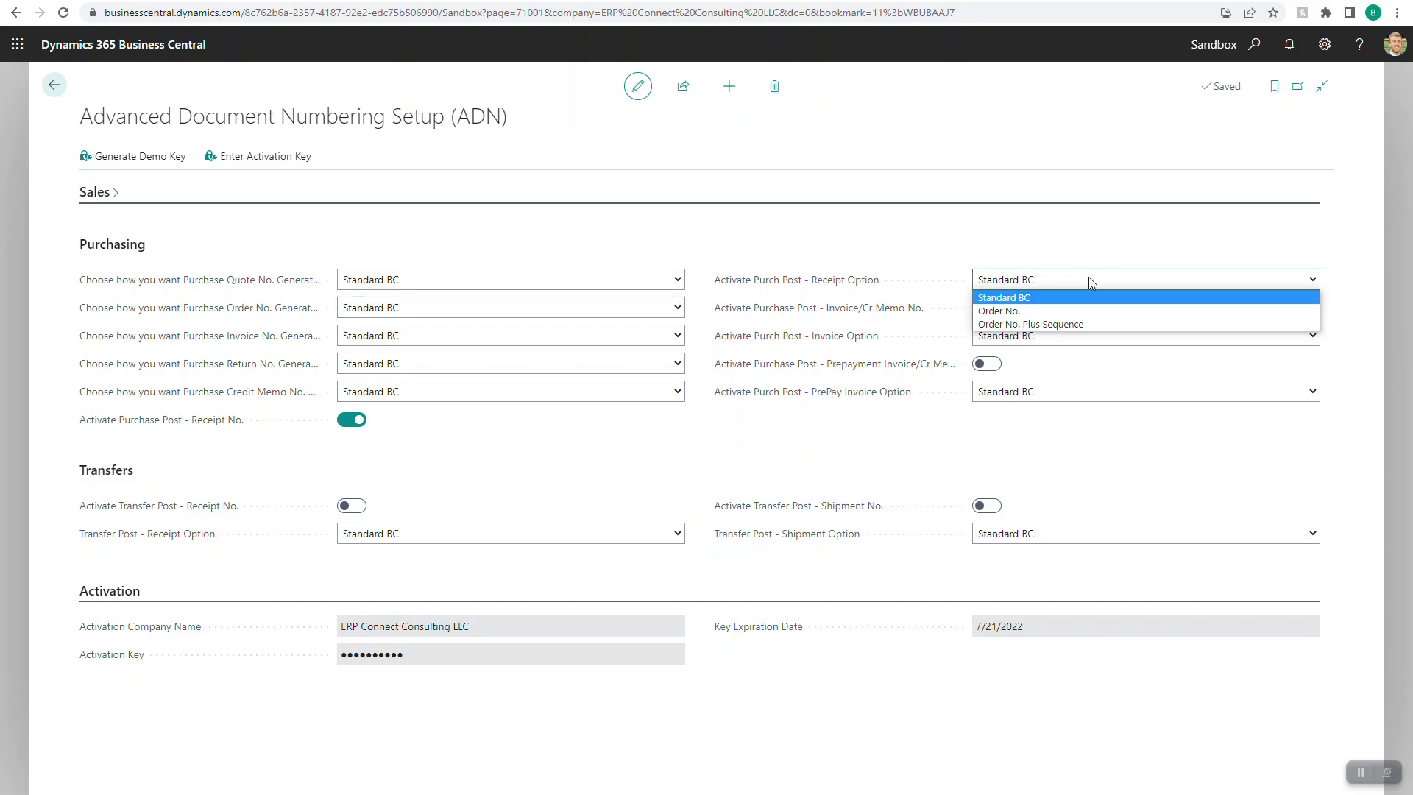
pyautogui.click(1088, 279)
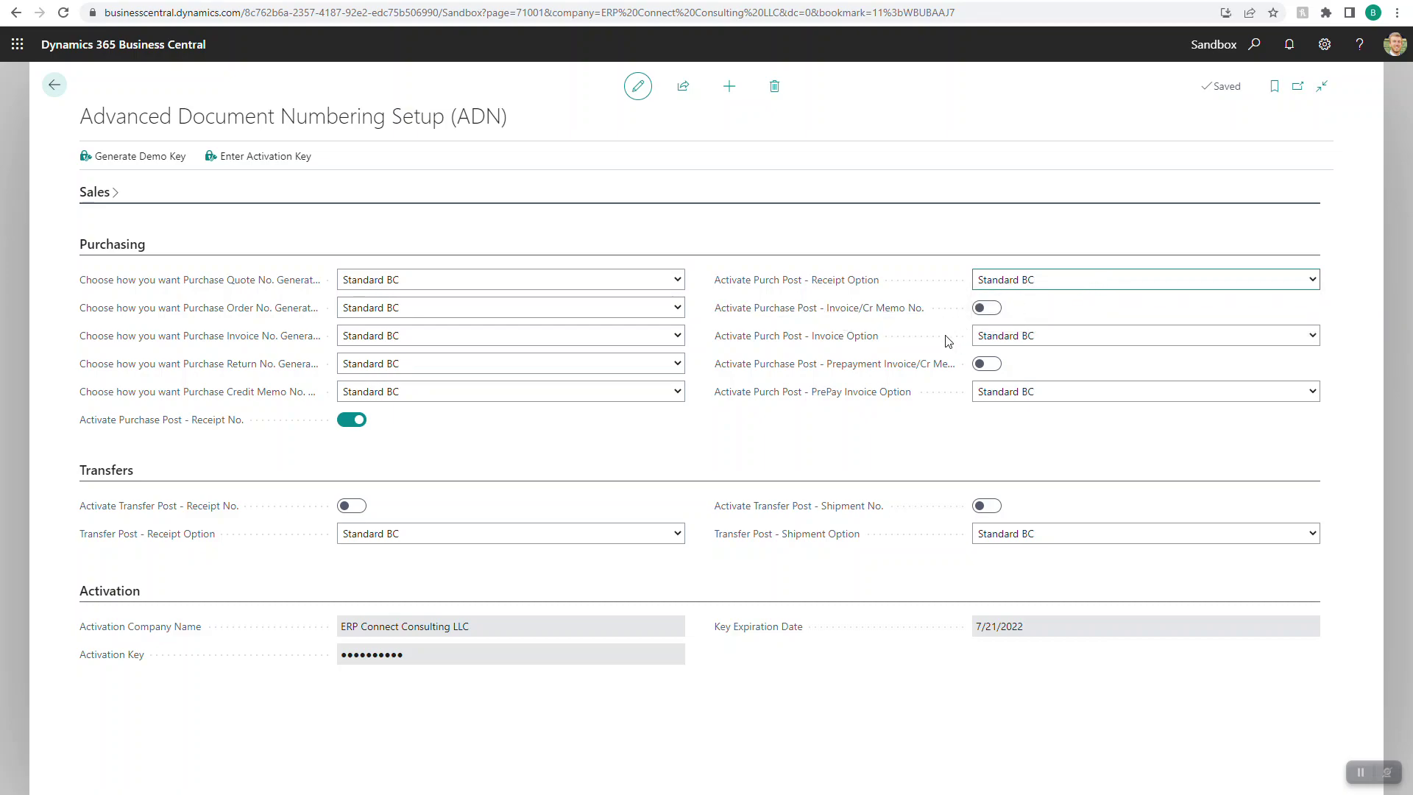
# - Switch on Purchase Invoice/Cr Memo No., keeping invoice and prepay options at Standard BC
pyautogui.click(986, 308)
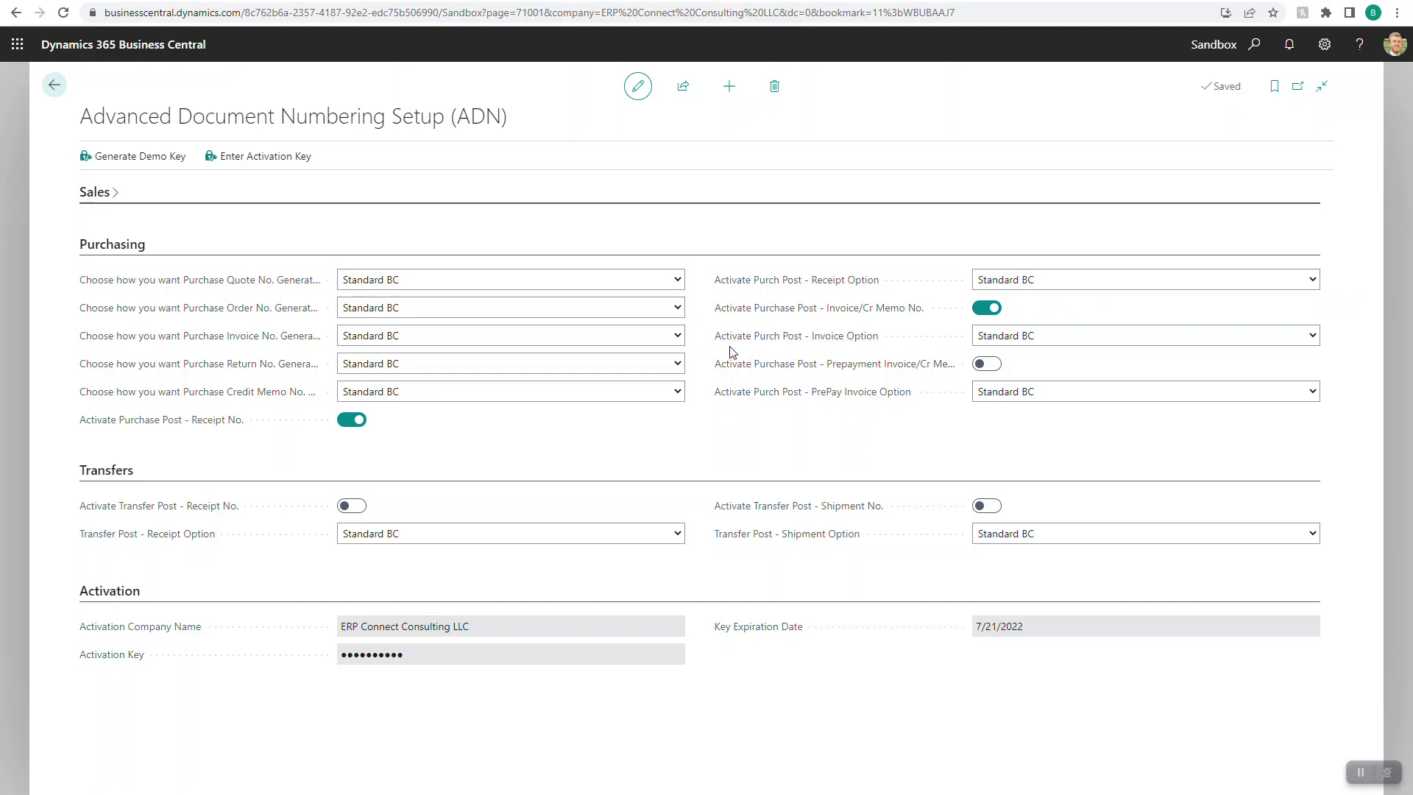
pyautogui.click(1058, 337)
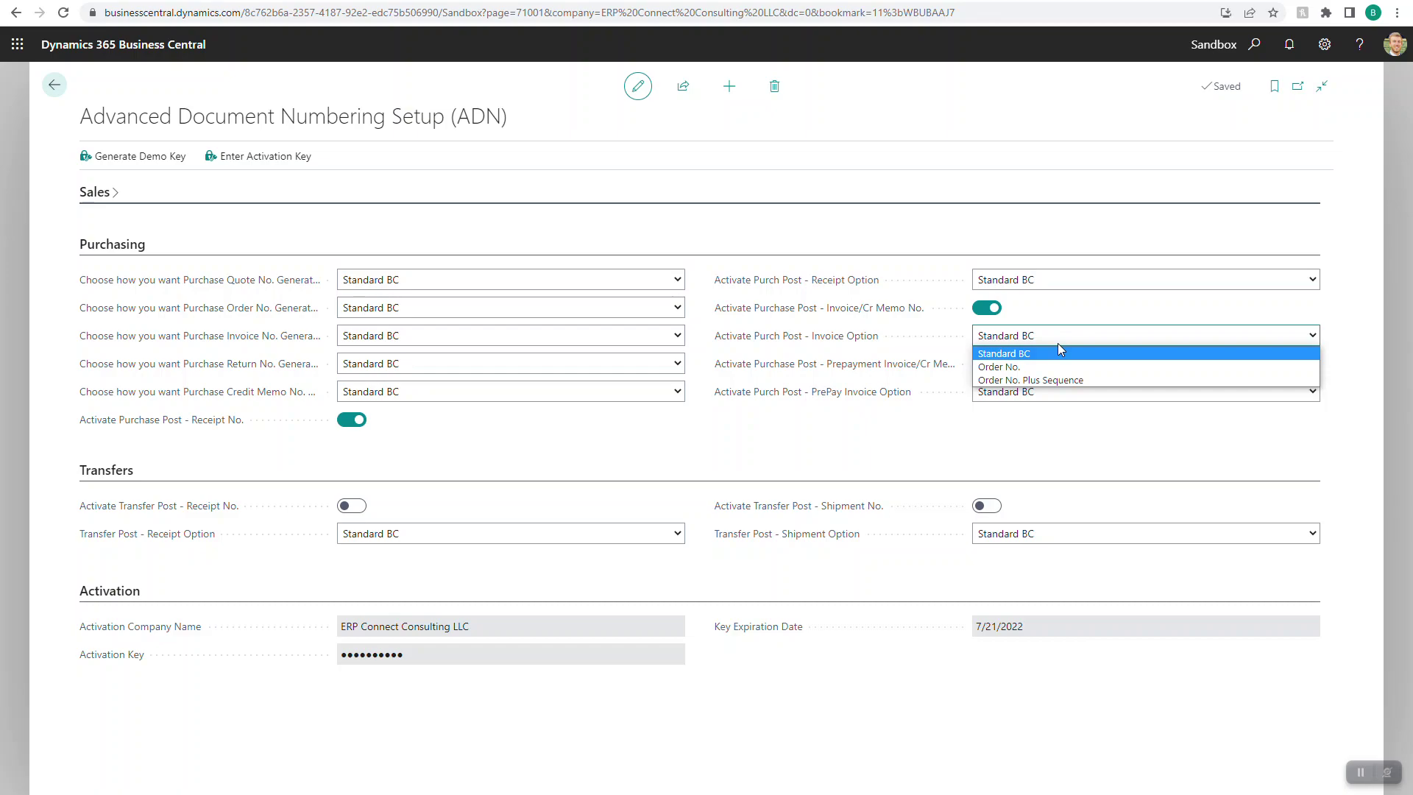
pyautogui.click(1060, 352)
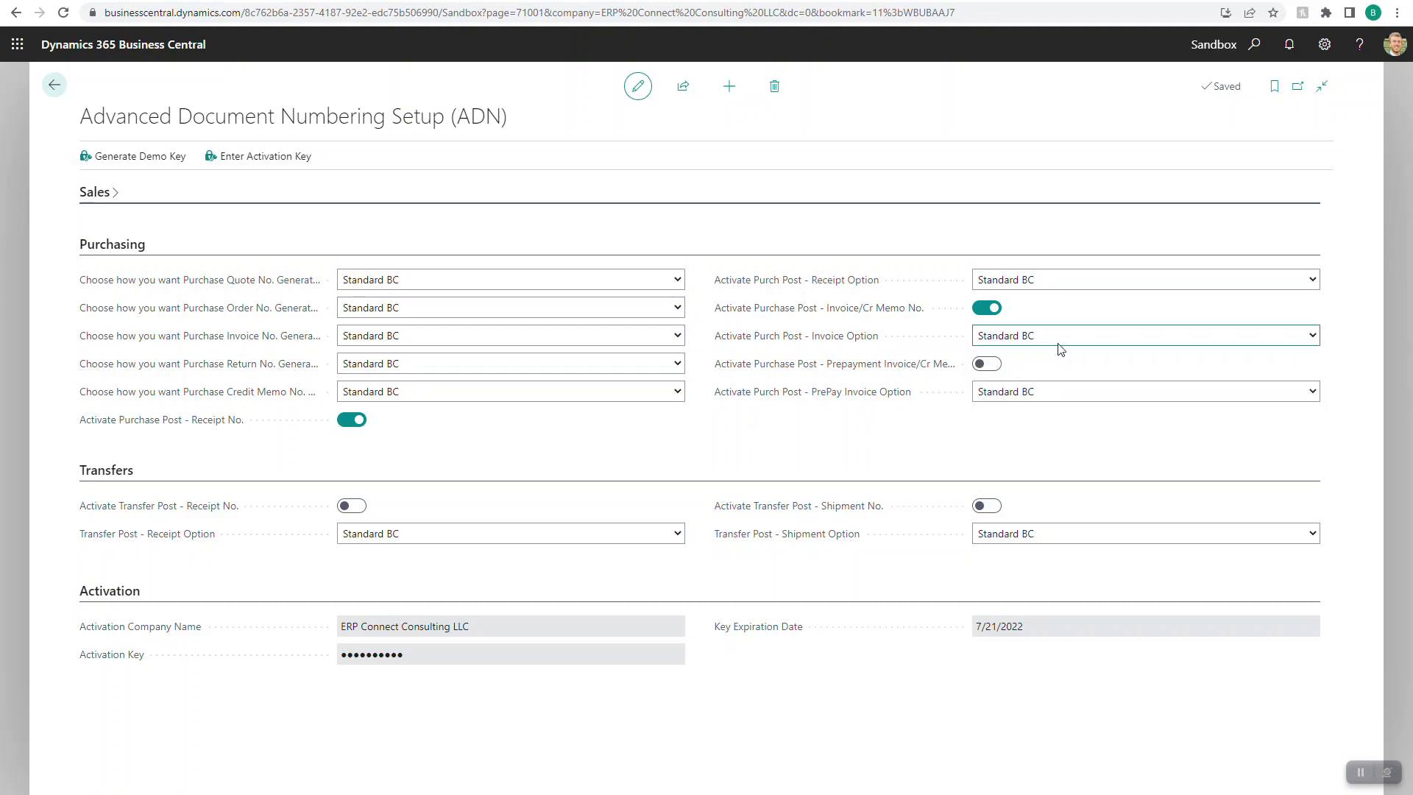
pyautogui.click(1012, 392)
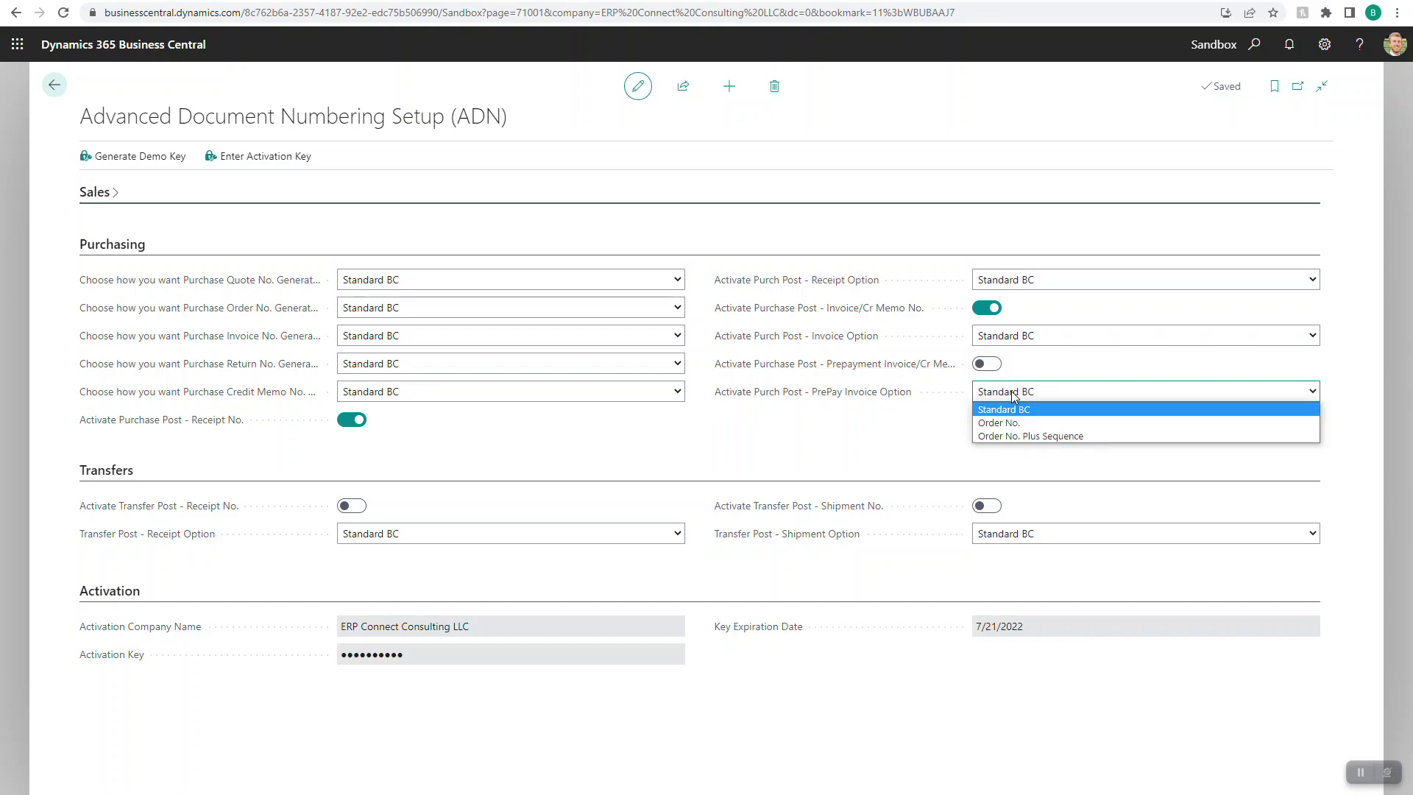
pyautogui.click(826, 436)
pyautogui.click(121, 242)
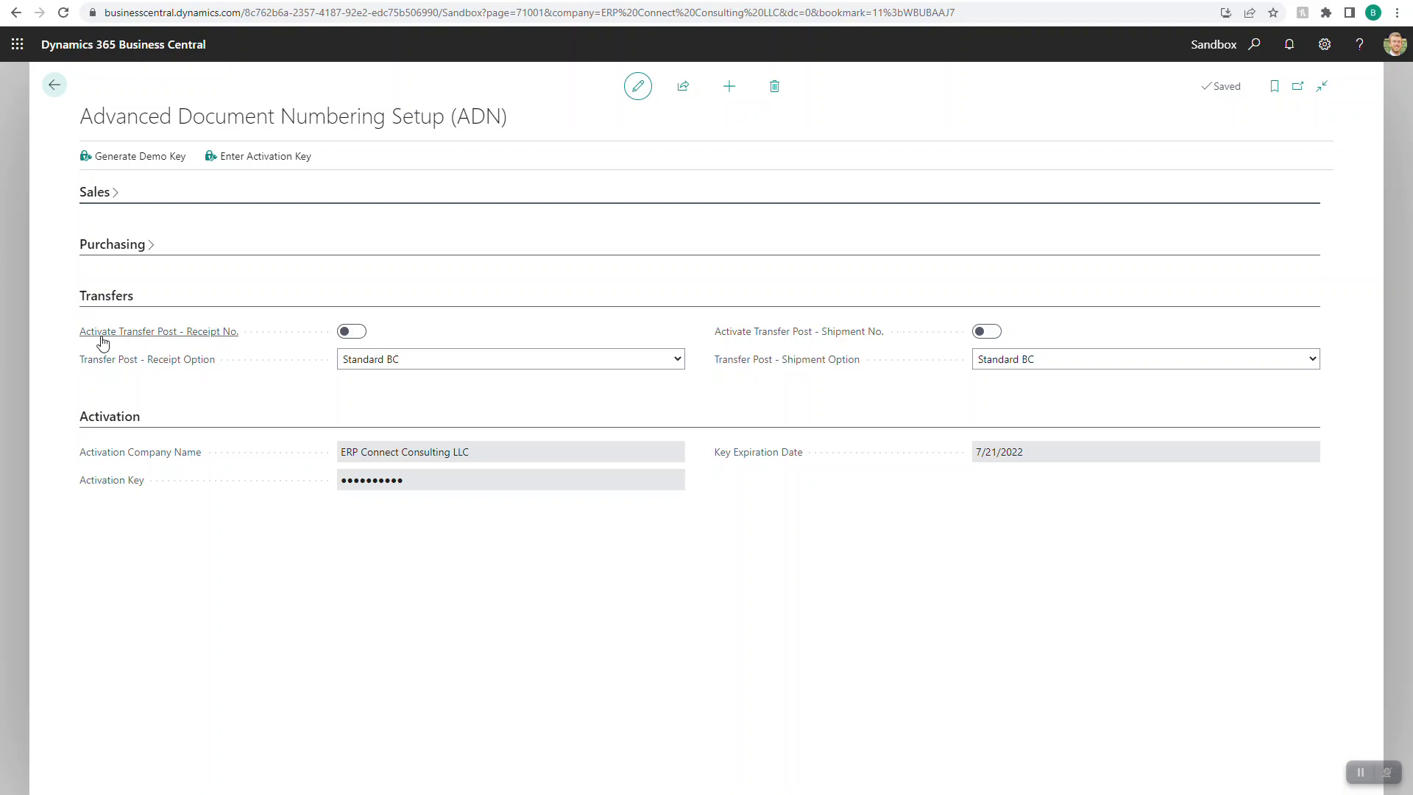
# - Switch on Activate Transfer Post - Receipt No., keeping its option at Standard BC
pyautogui.click(353, 332)
pyautogui.click(453, 359)
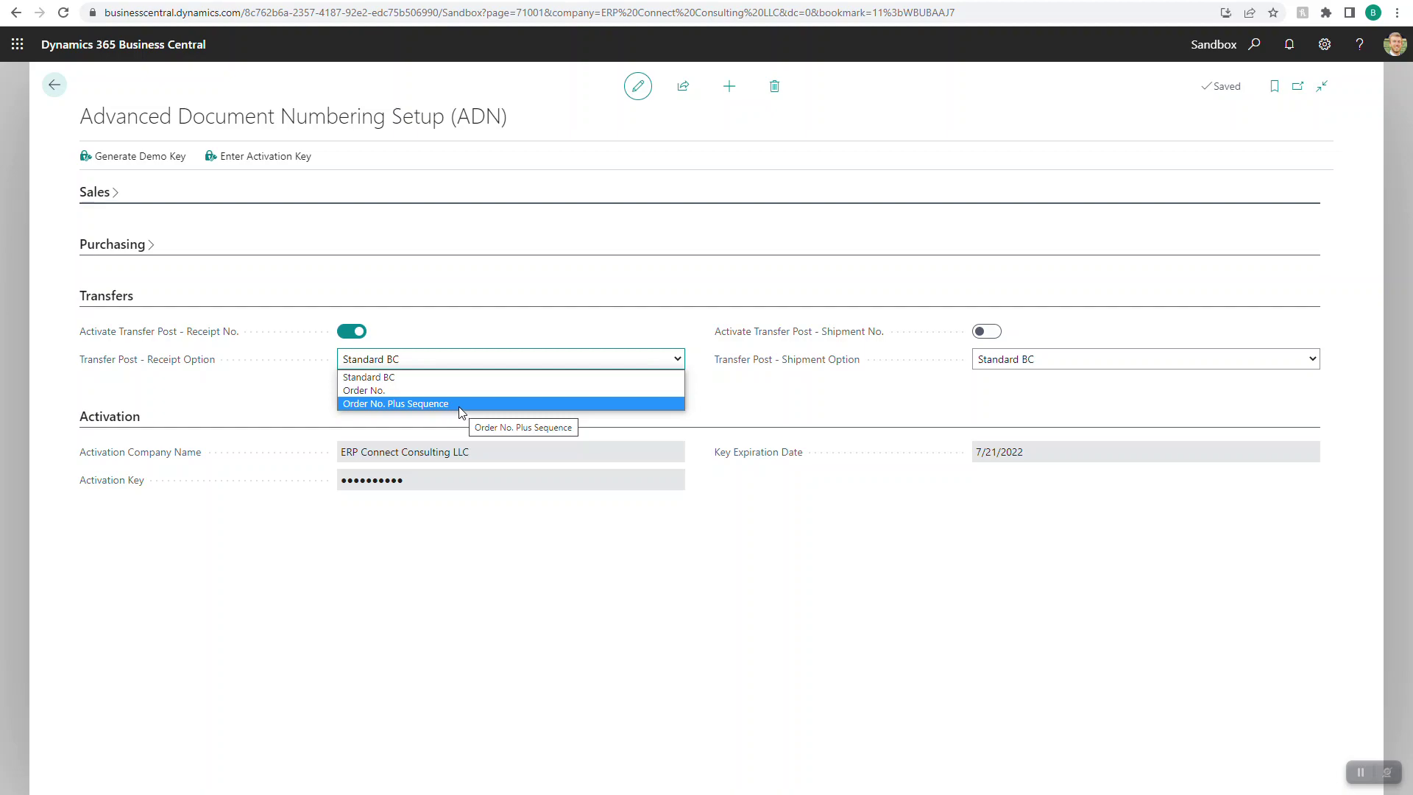
pyautogui.click(686, 316)
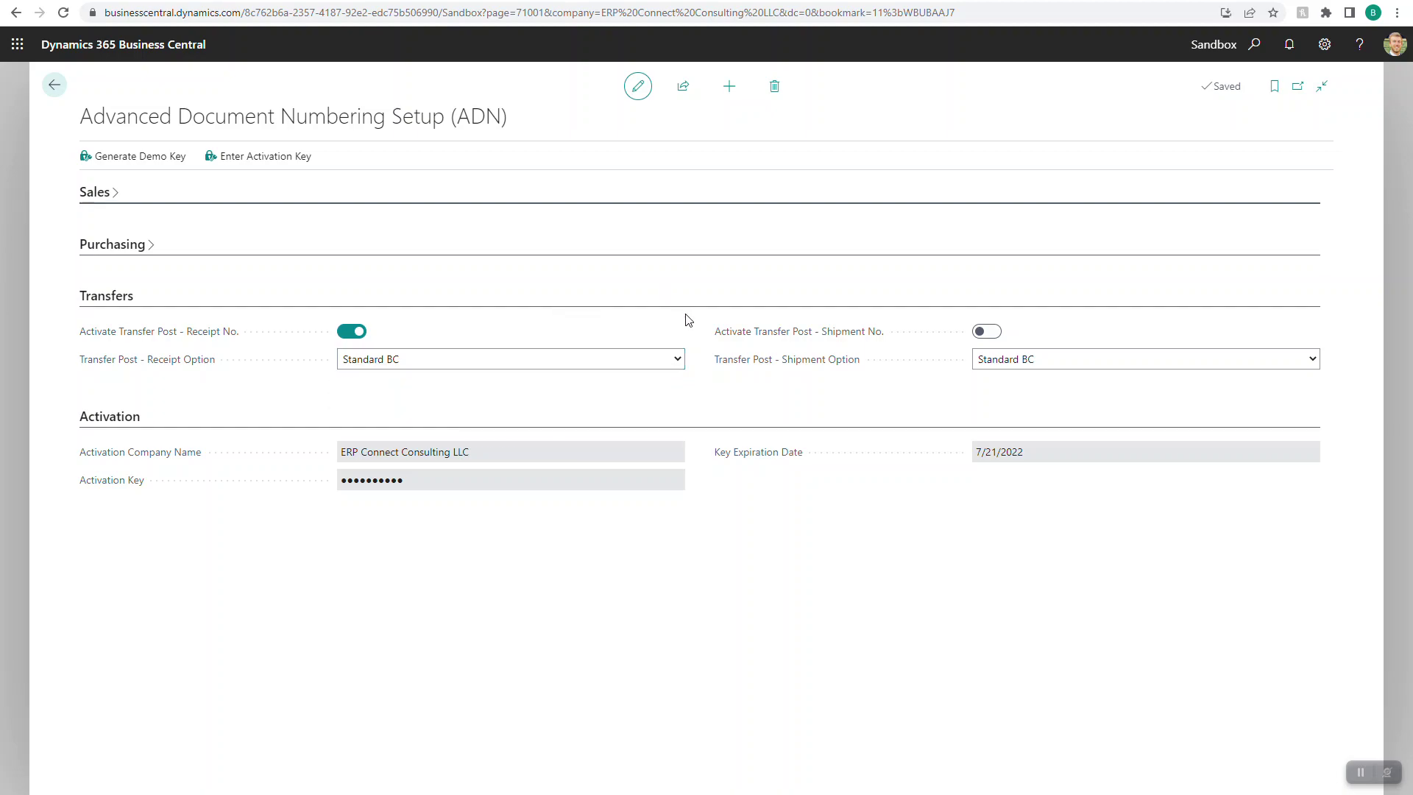
# - Switch on Activate Transfer Post - Shipment No., keeping its option at Standard BC
pyautogui.click(987, 333)
pyautogui.moveTo(862, 343)
pyautogui.click(1109, 359)
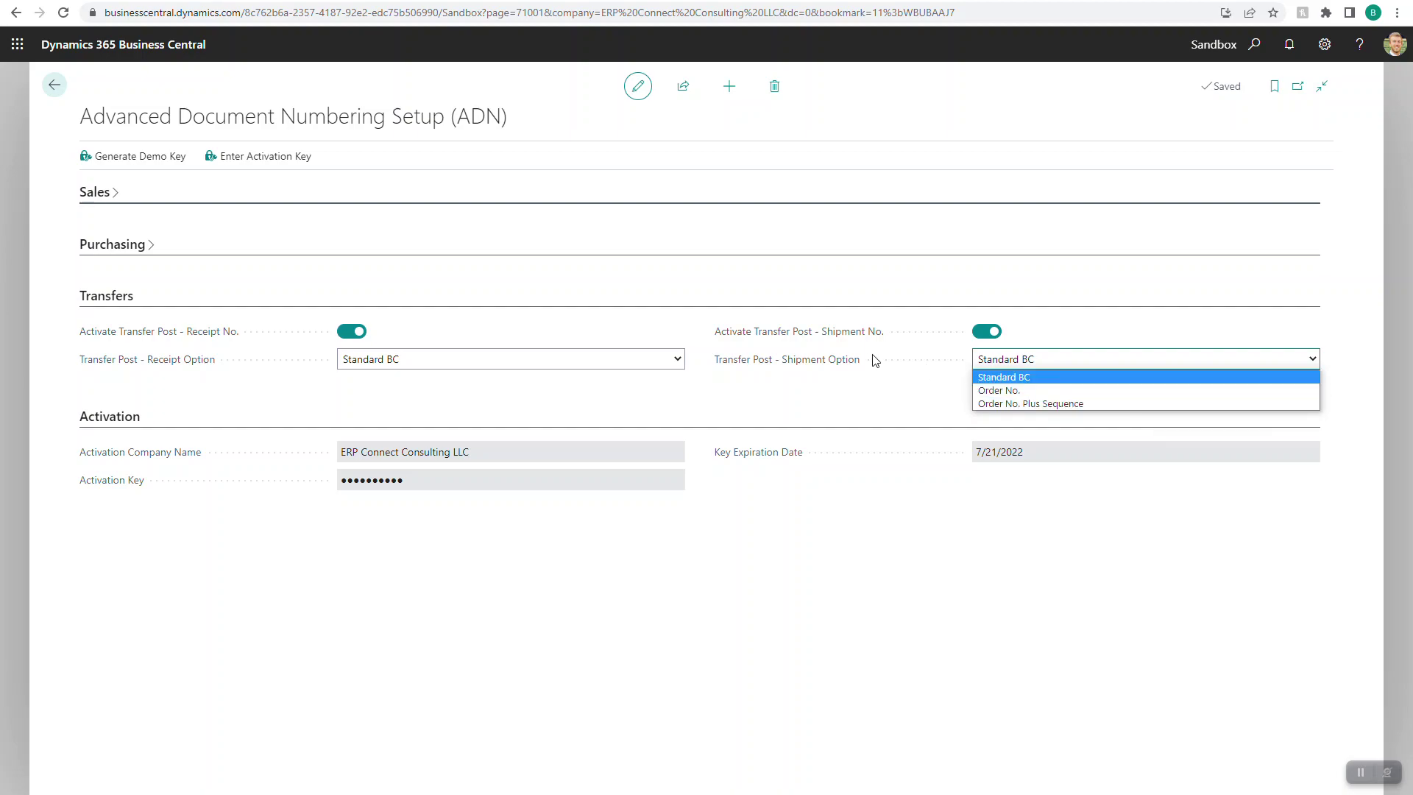
pyautogui.click(722, 385)
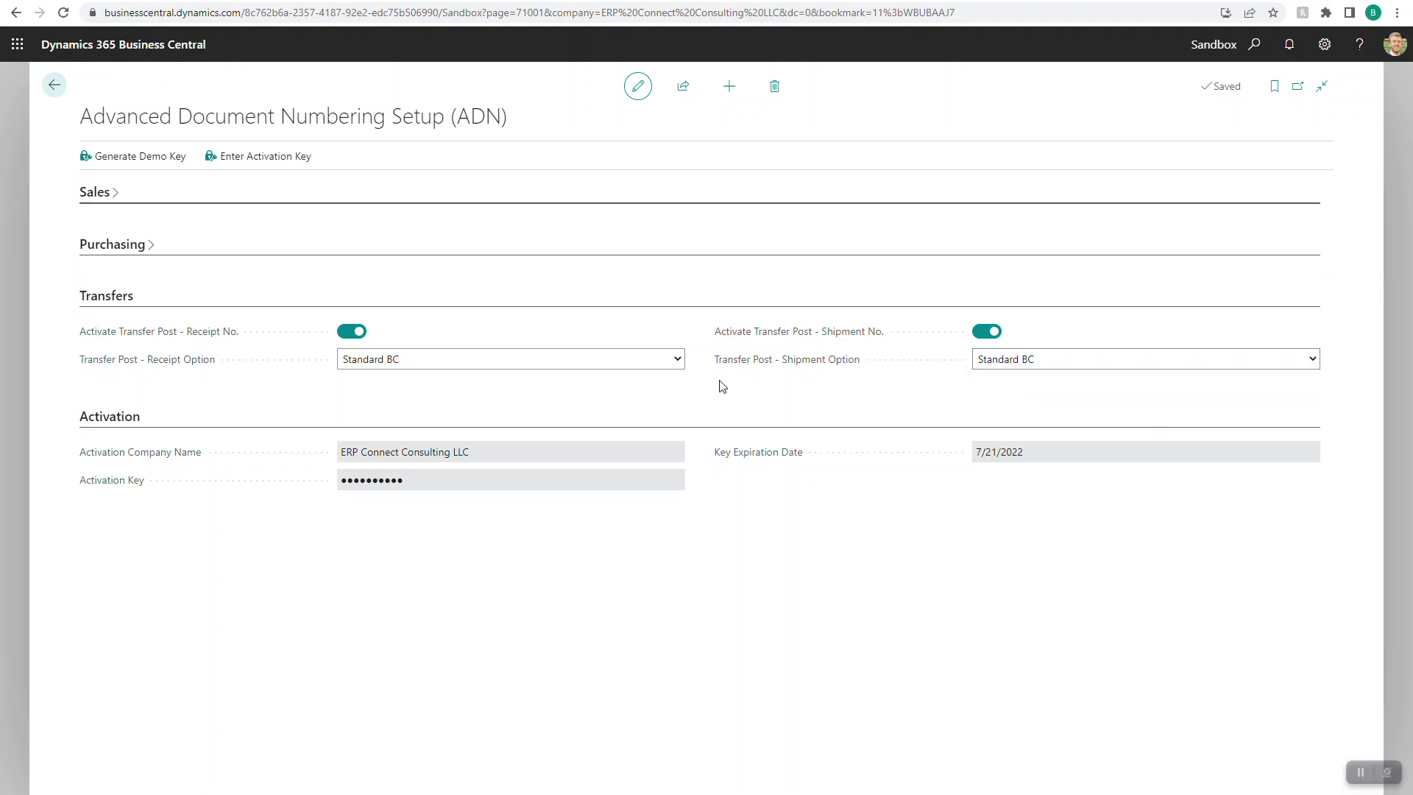
# - Collapse Transfers and expand Purchasing and Sales to review the enabled toggles
pyautogui.click(107, 298)
pyautogui.click(149, 244)
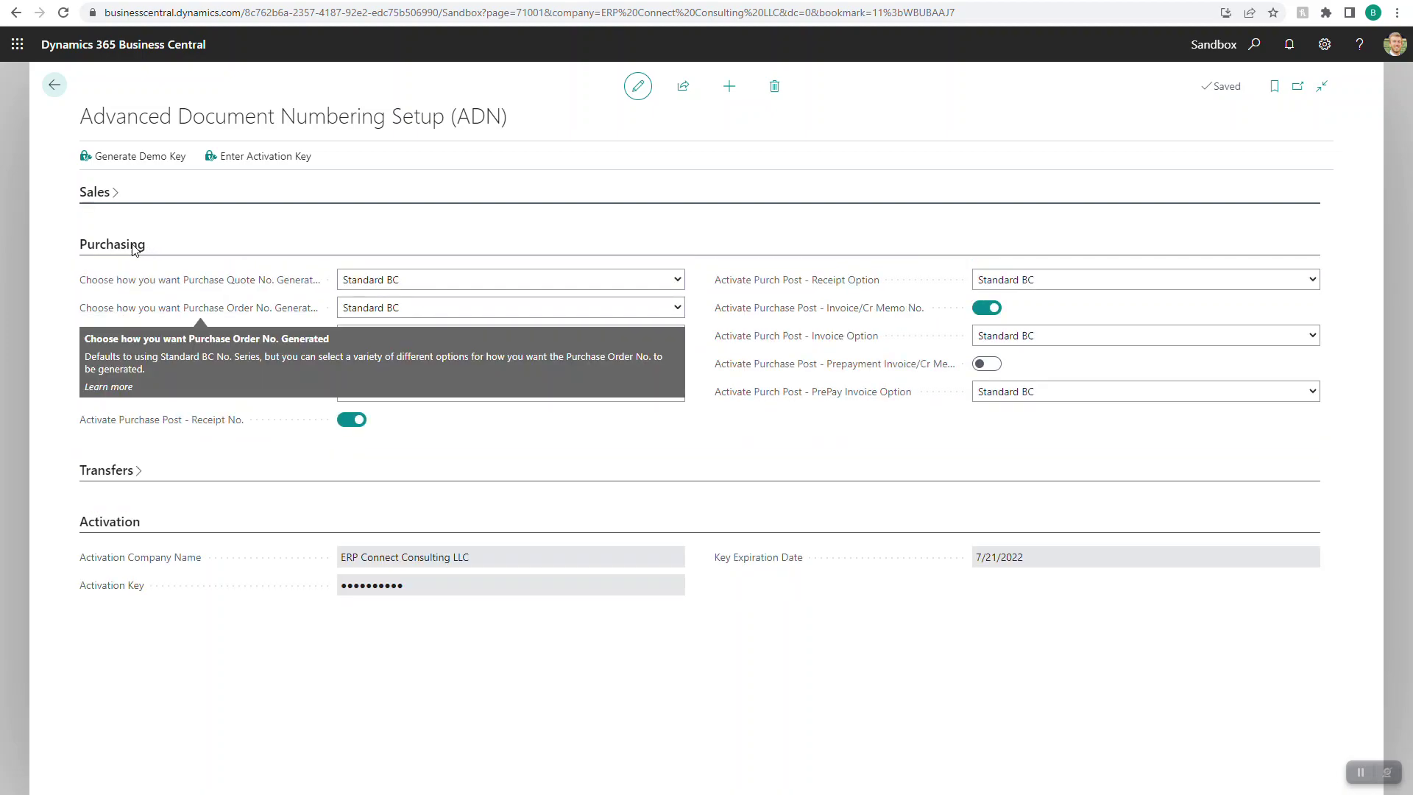
pyautogui.click(95, 193)
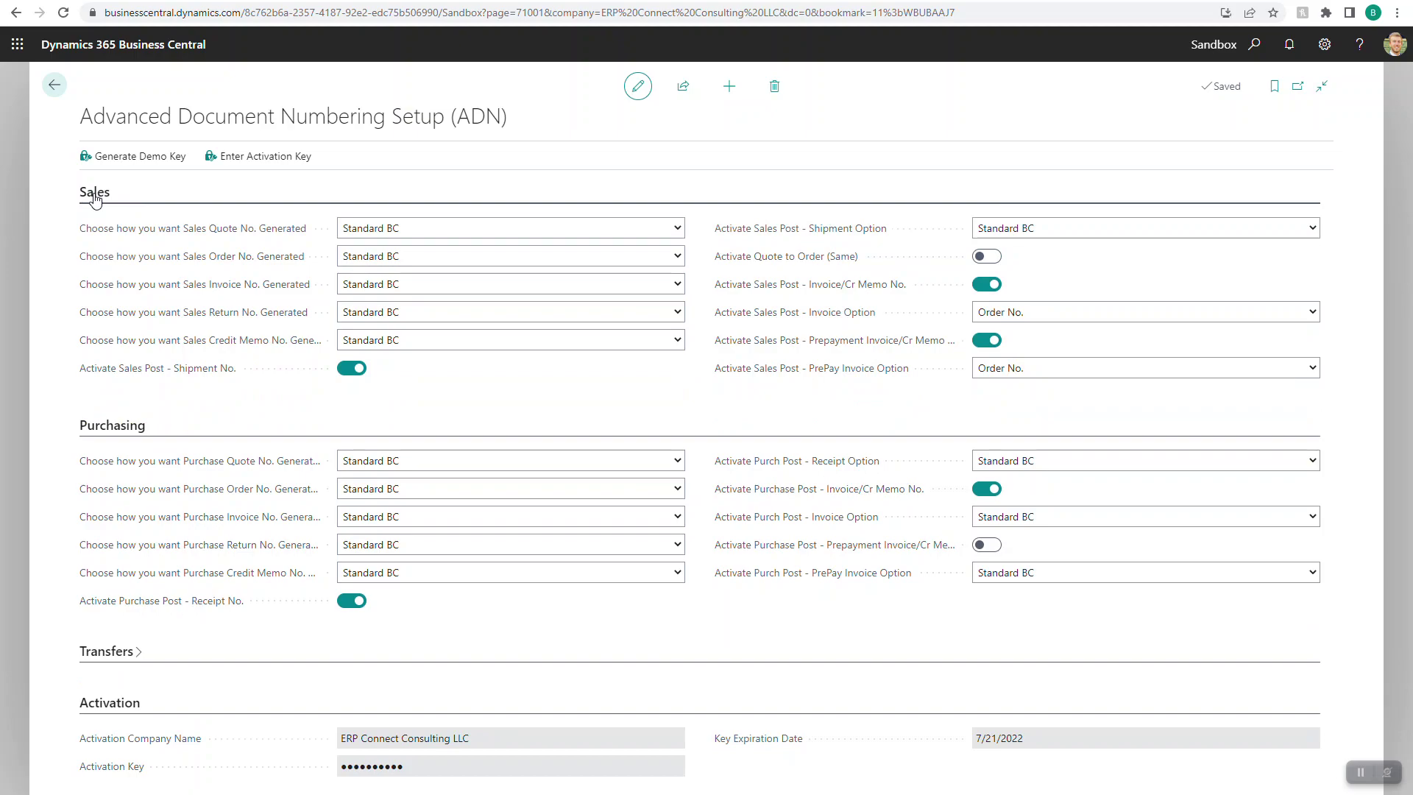